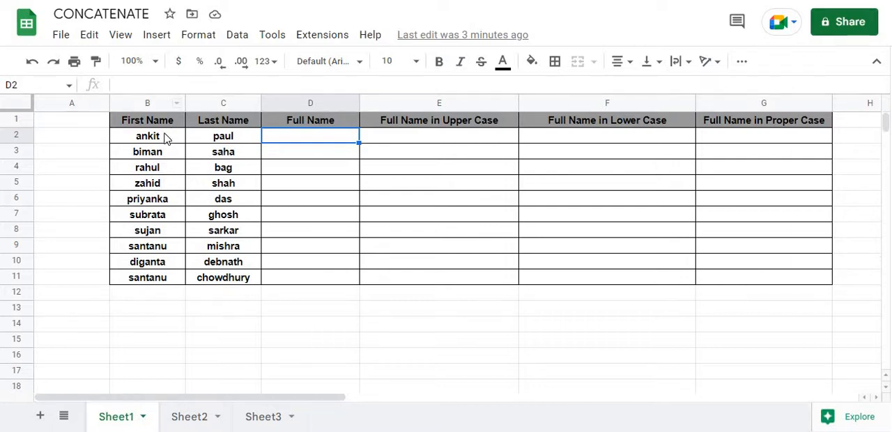
{"action": "left_click", "coordinate": [146, 104]}
{"action": "left_click", "coordinate": [152, 138]}
{"action": "left_click", "coordinate": [230, 141]}
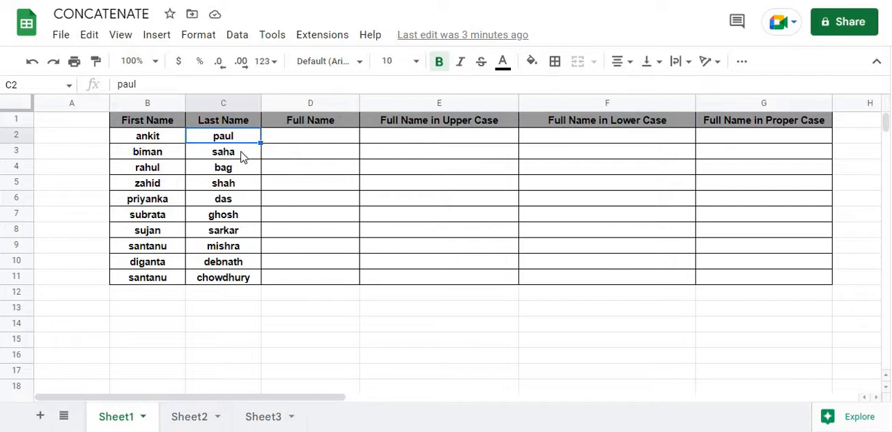
{"action": "left_click", "coordinate": [293, 140]}
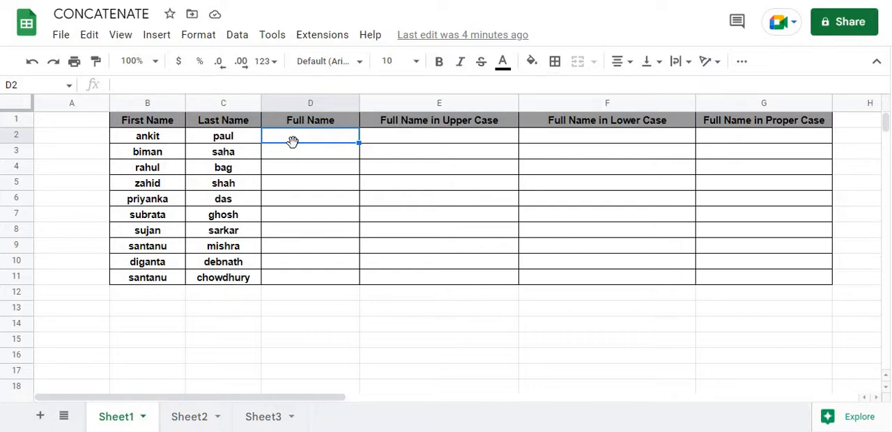
{"action": "left_click", "coordinate": [152, 140]}
{"action": "left_click", "coordinate": [216, 138]}
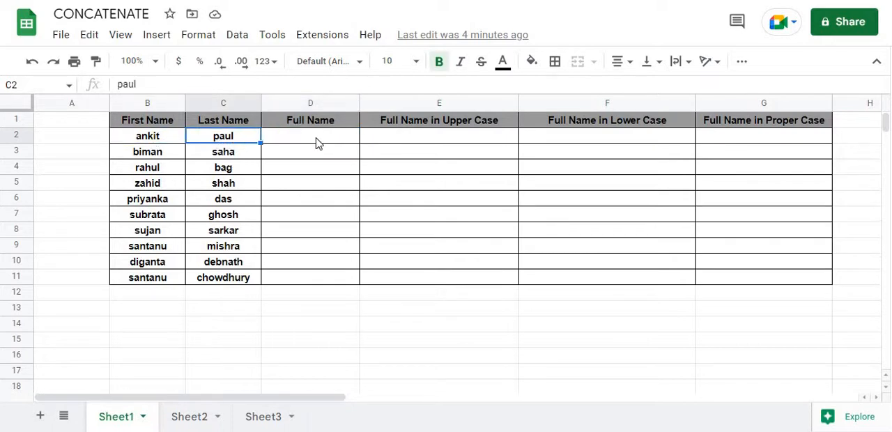
Step: Join the first and last names in D2 with =CONCATENATE(B2,C2) and fill the formula down to D11
{"action": "left_click", "coordinate": [316, 142]}
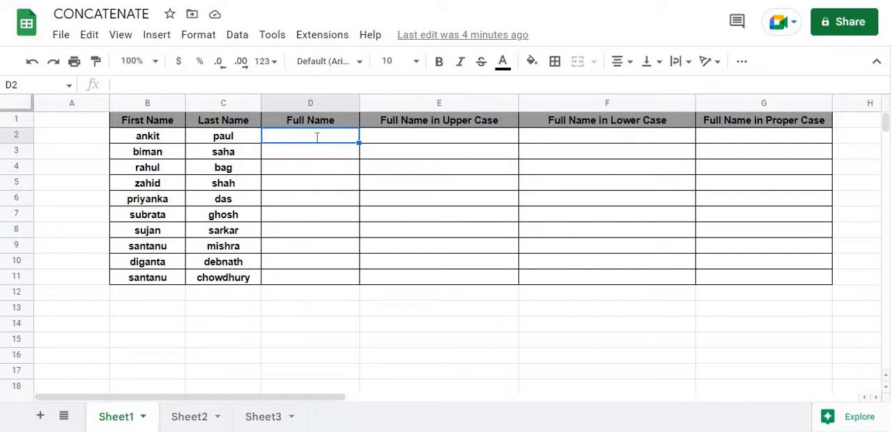
{"action": "type", "text": "=co"}
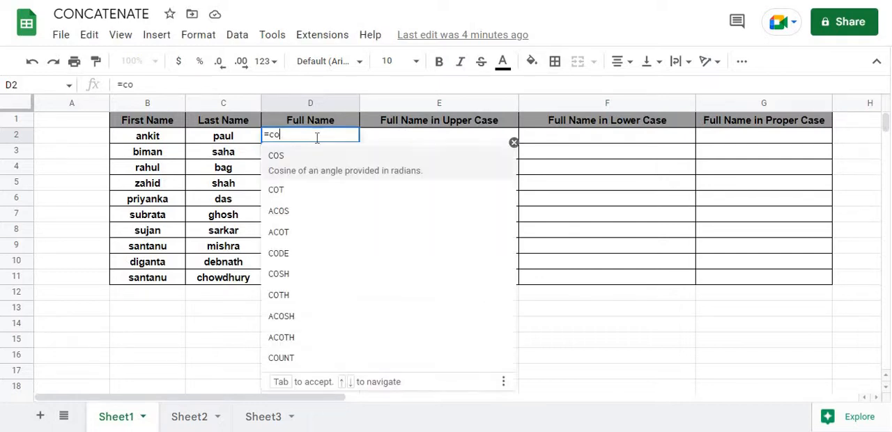
{"action": "type", "text": "nca"}
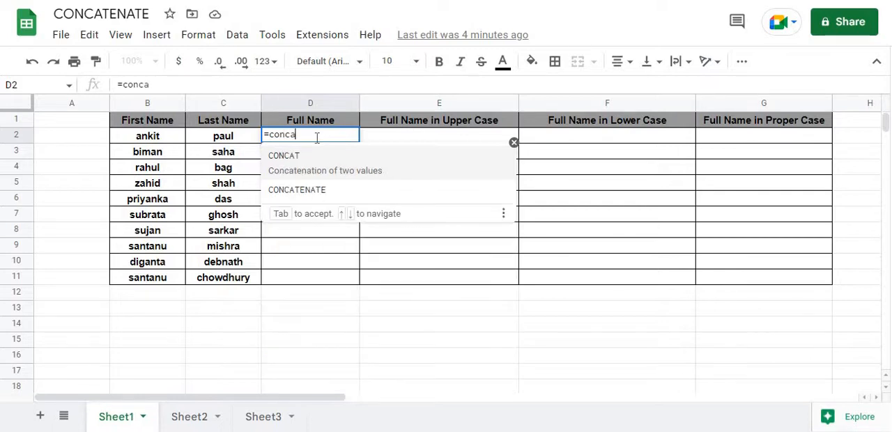
{"action": "left_click", "coordinate": [312, 175]}
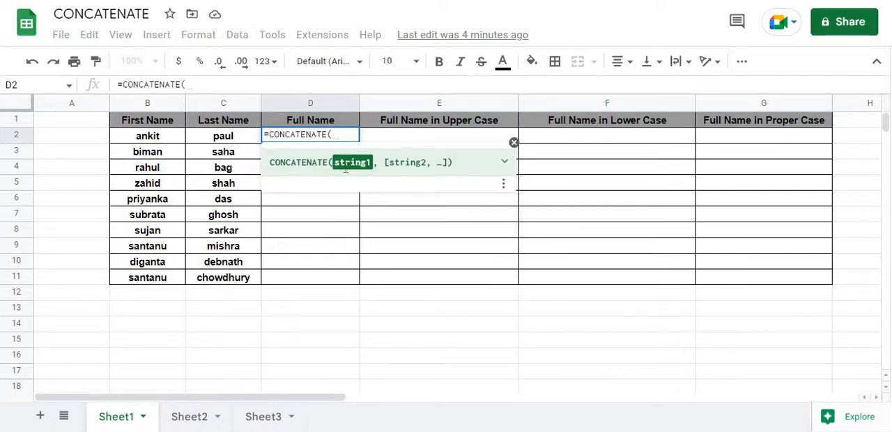
{"action": "left_click", "coordinate": [171, 143]}
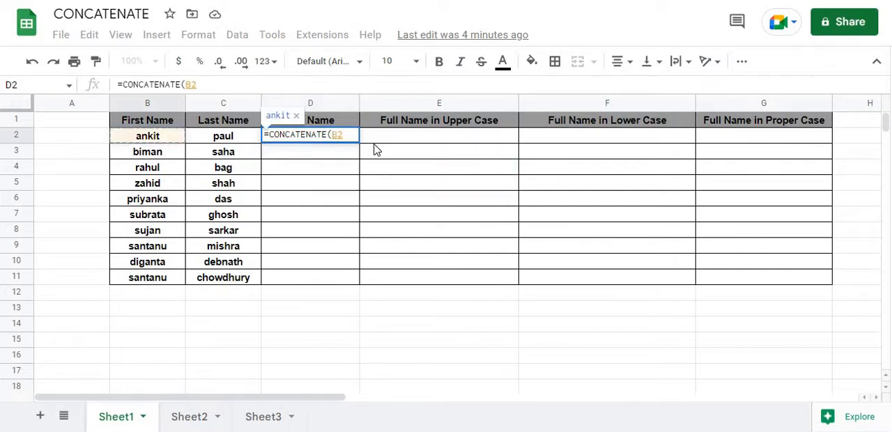
{"action": "type", "text": ","}
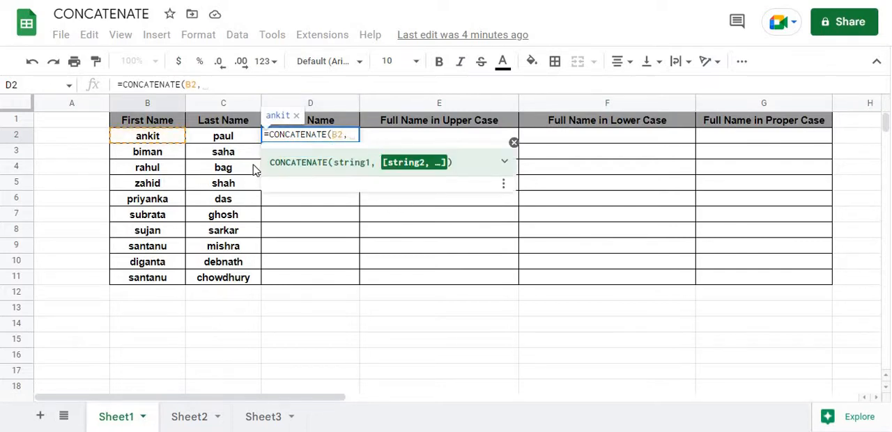
{"action": "left_click", "coordinate": [223, 140]}
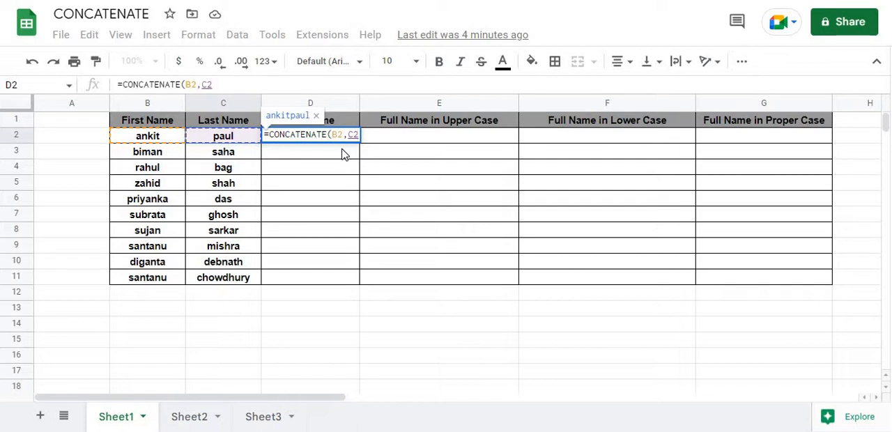
{"action": "type", "text": ")"}
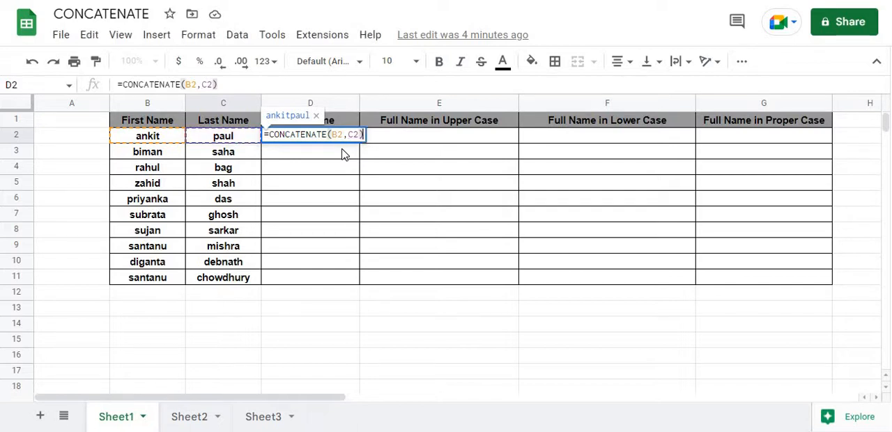
{"action": "key", "text": "Return"}
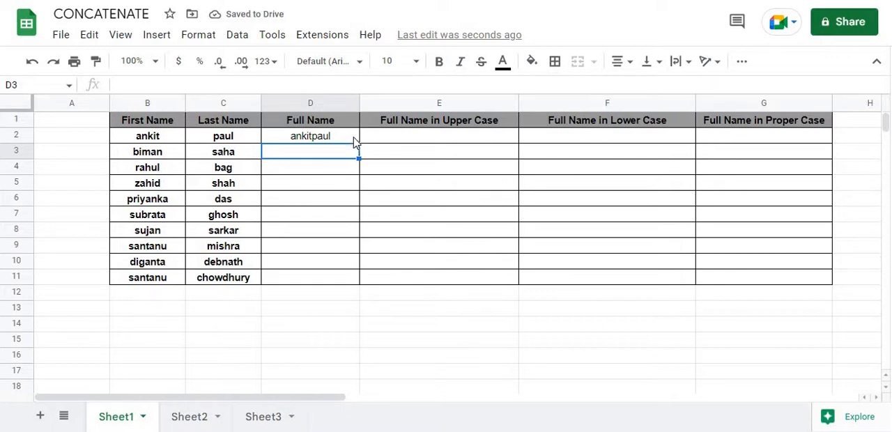
{"action": "left_click", "coordinate": [356, 139]}
{"action": "left_click_drag", "start_coordinate": [360, 203], "coordinate": [352, 286]}
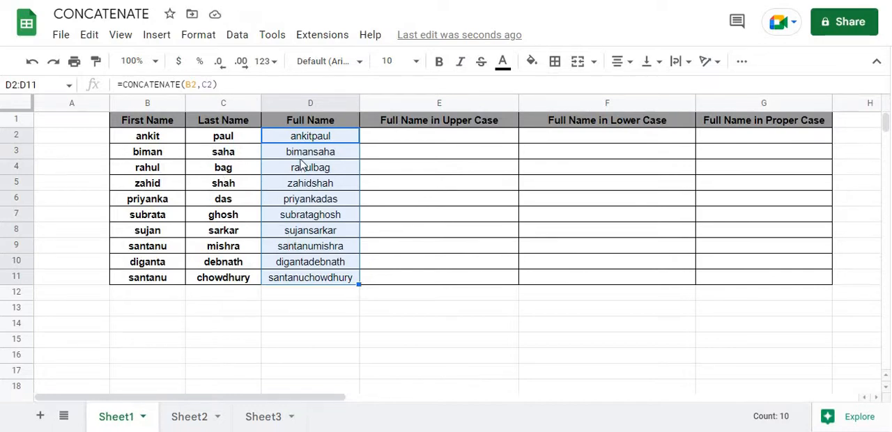
Step: Try to add a space between the two names by inserting " " before C2 in D2's CONCATENATE formula
{"action": "left_click", "coordinate": [318, 138]}
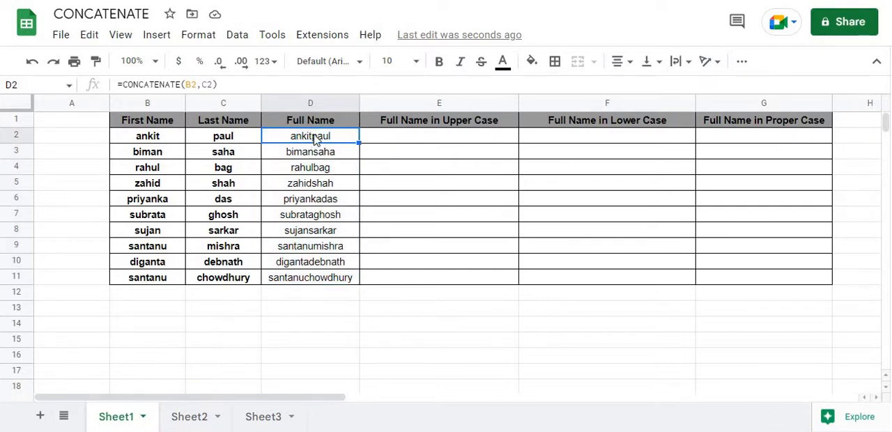
{"action": "double_click", "coordinate": [315, 137]}
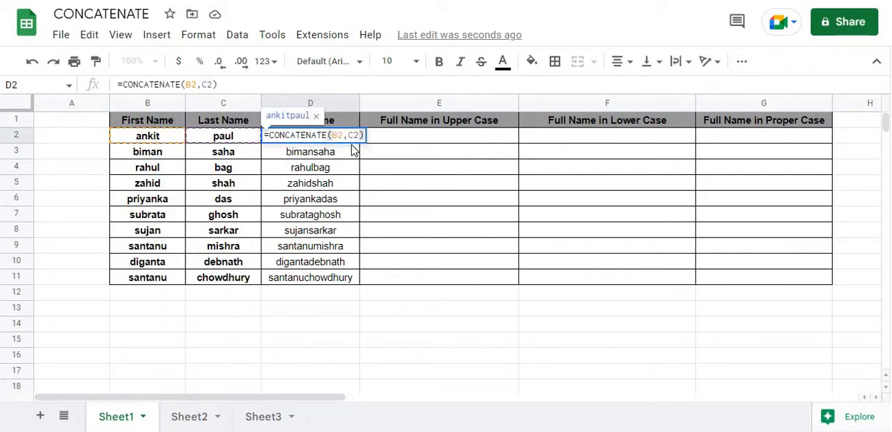
{"action": "left_click", "coordinate": [347, 135]}
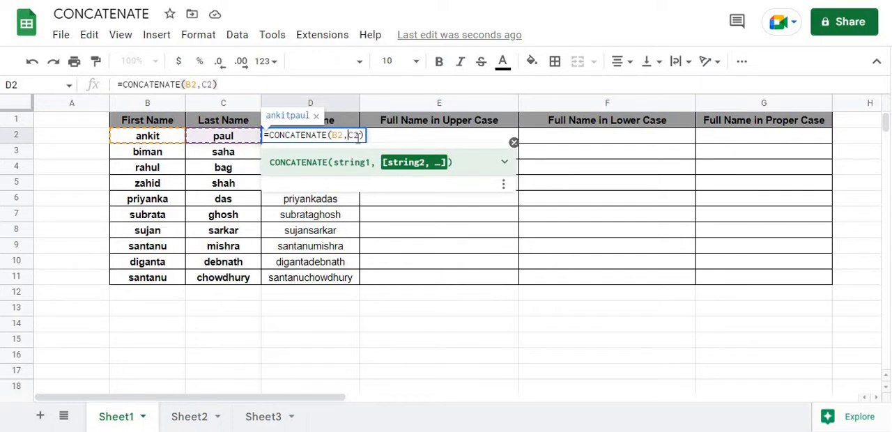
{"action": "type", "text": "\""}
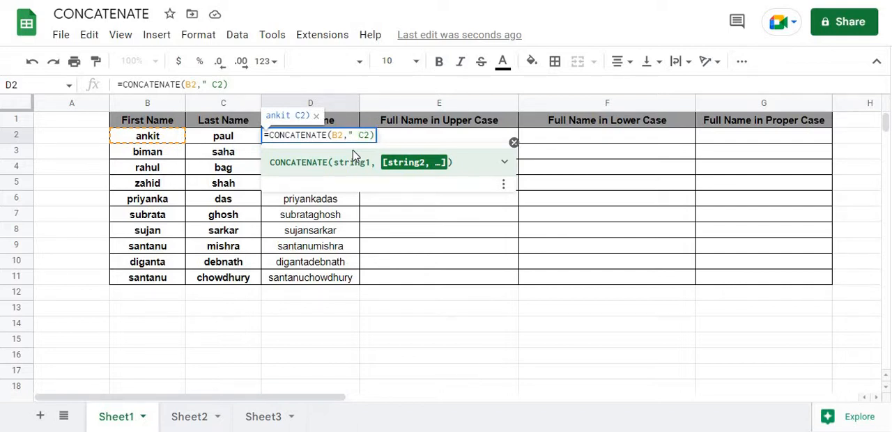
{"action": "type", "text": " \""}
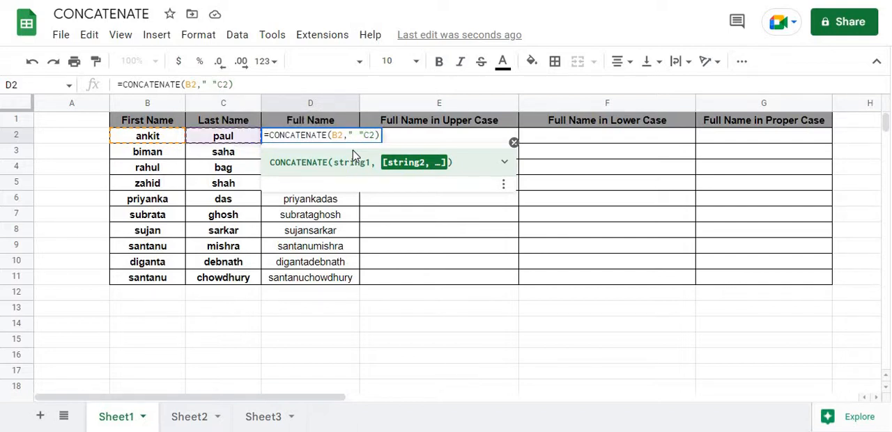
{"action": "key", "text": "Return"}
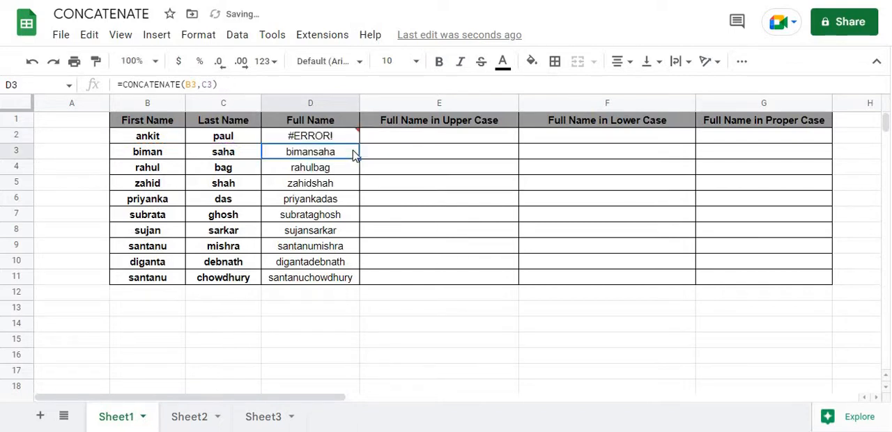
Step: Correct D2's formula to =CONCATENATE(B2," ",C2) and fill it down to D11
{"action": "left_click", "coordinate": [336, 142]}
{"action": "double_click", "coordinate": [334, 143]}
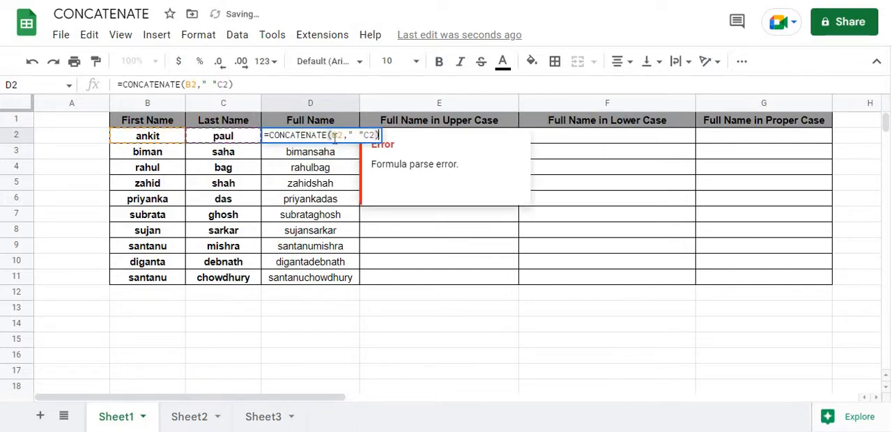
{"action": "left_click", "coordinate": [364, 136]}
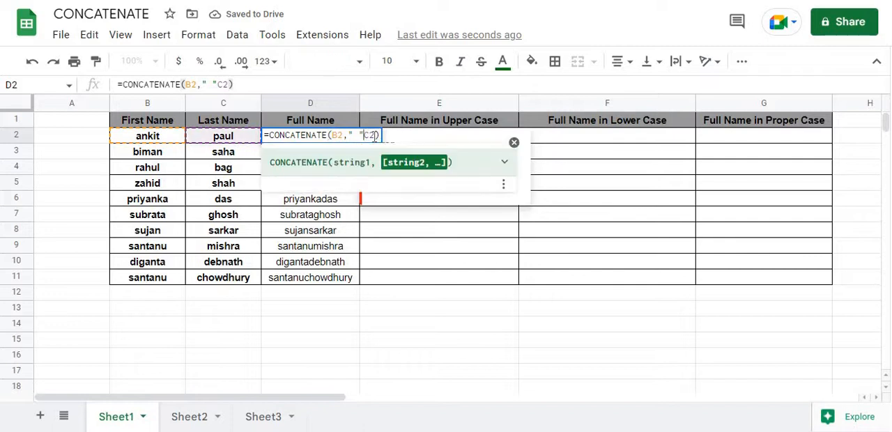
{"action": "type", "text": ","}
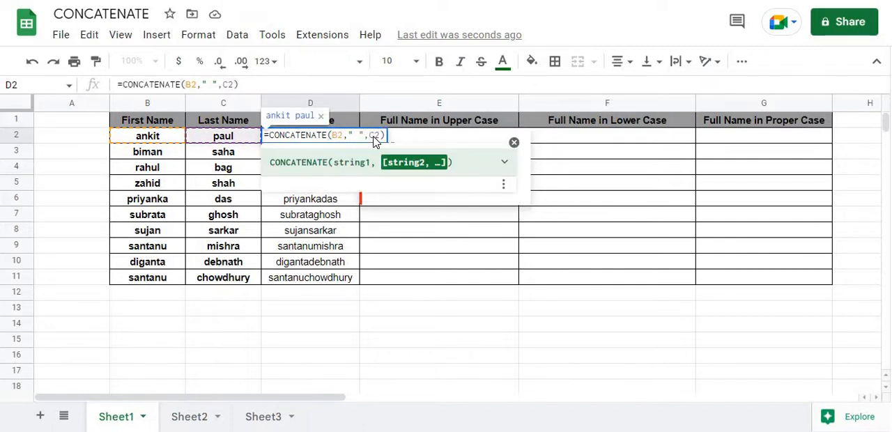
{"action": "key", "text": "Return"}
{"action": "left_click", "coordinate": [356, 139]}
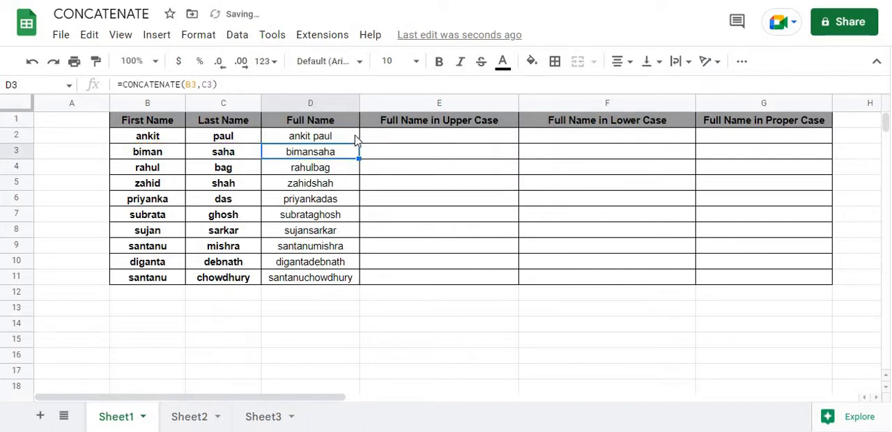
{"action": "left_click_drag", "start_coordinate": [359, 144], "coordinate": [299, 278]}
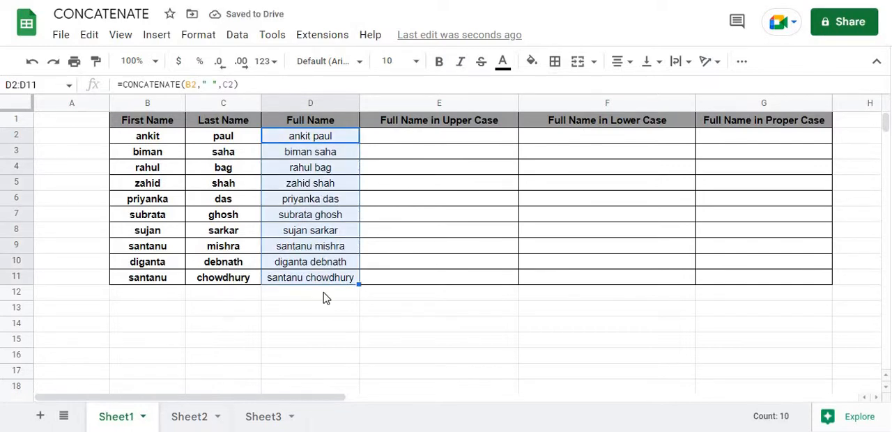
Step: Try converting the first full name to upper case in E2 with =UPPER(D2)
{"action": "left_click", "coordinate": [423, 145]}
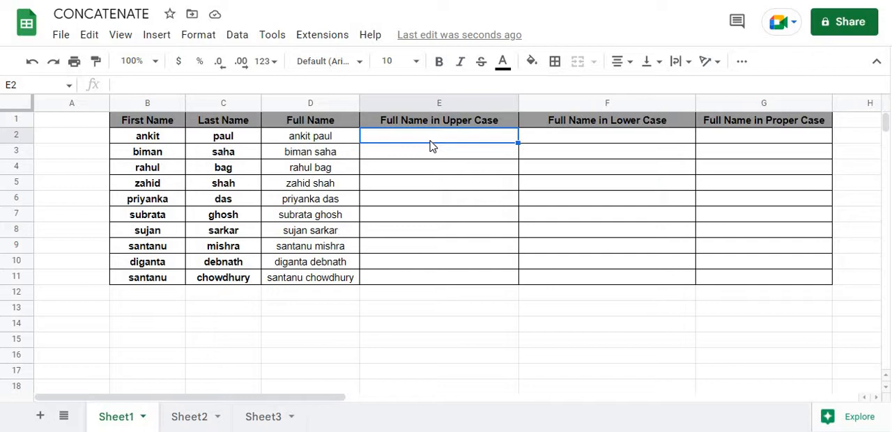
{"action": "type", "text": "="}
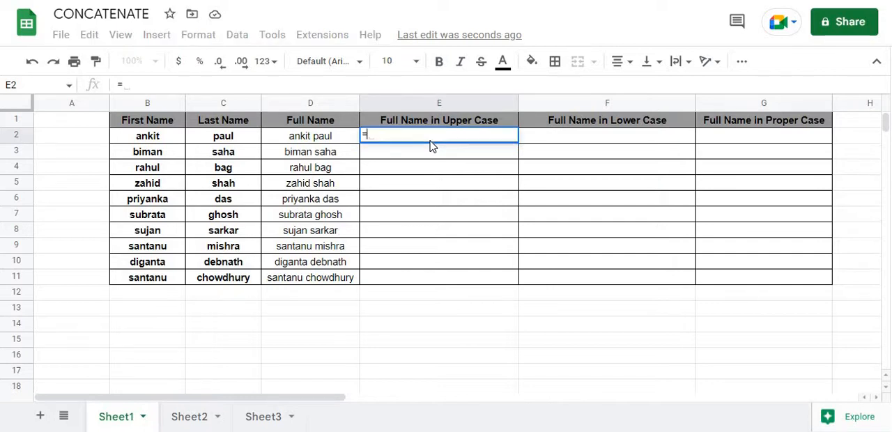
{"action": "type", "text": "upper"}
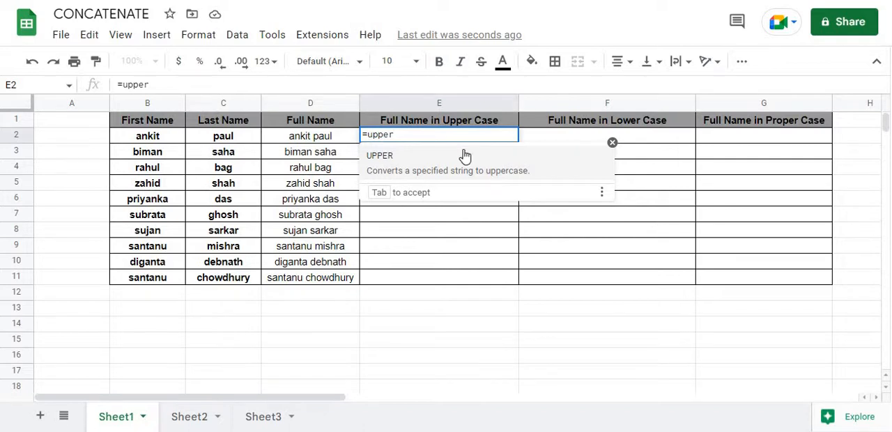
{"action": "type", "text": "("}
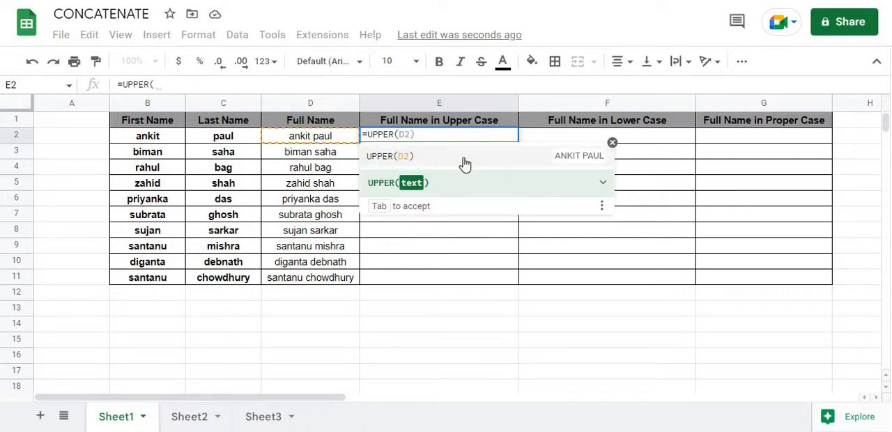
{"action": "left_click", "coordinate": [332, 138]}
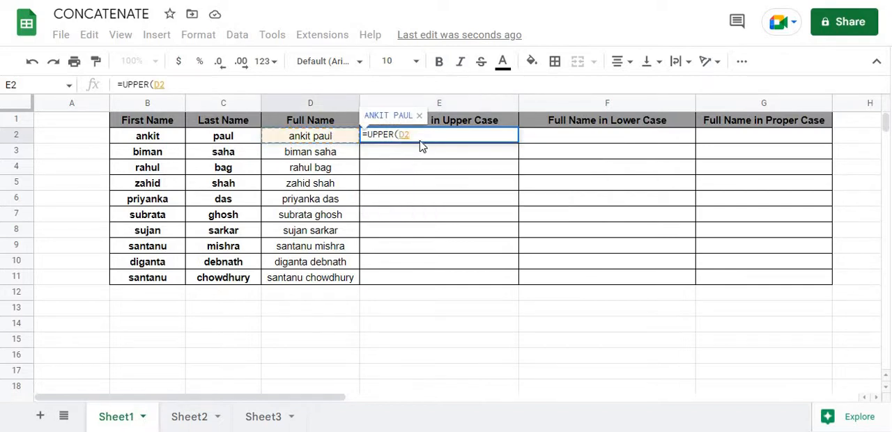
{"action": "type", "text": ")"}
{"action": "key", "text": "Return"}
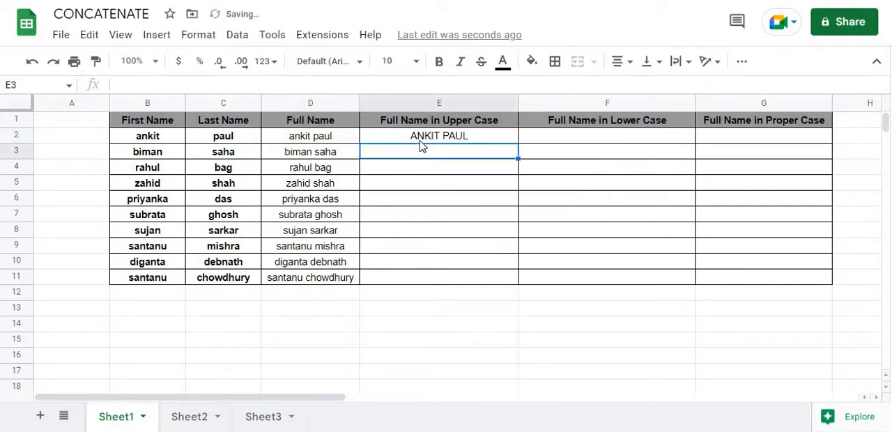
Step: Replace E2's formula with =UPPER(CONCATENATE(B2," ",C2)) and fill it down to E11
{"action": "left_click", "coordinate": [428, 137]}
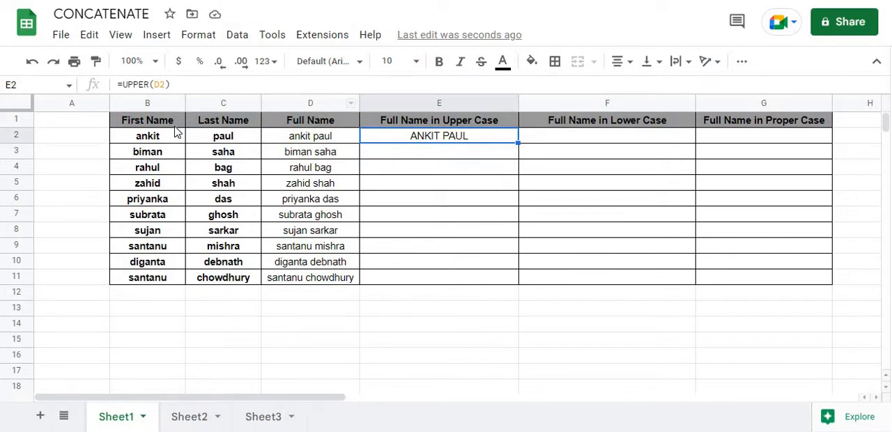
{"action": "key", "text": "Delete"}
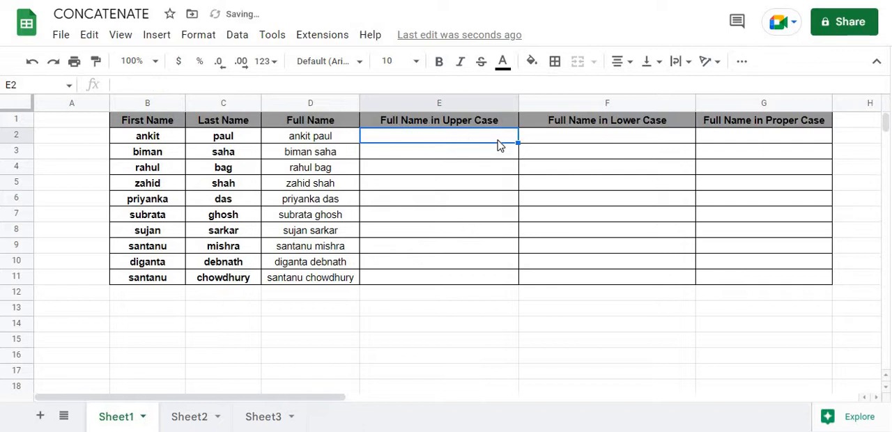
{"action": "type", "text": "=u"}
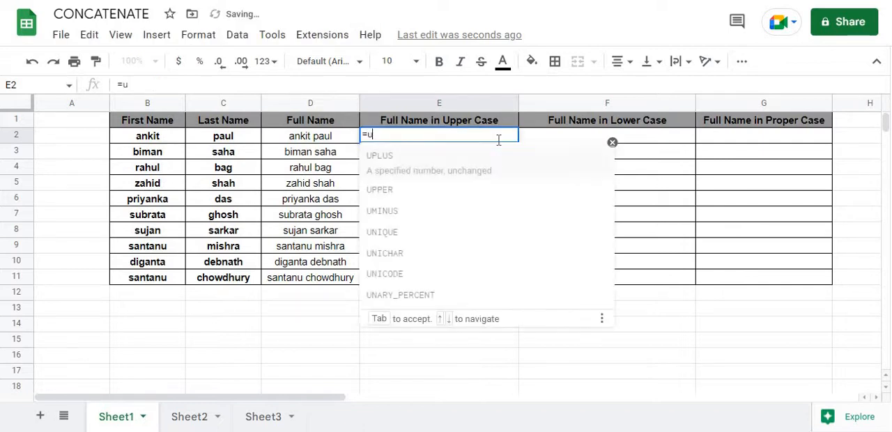
{"action": "type", "text": "pper("}
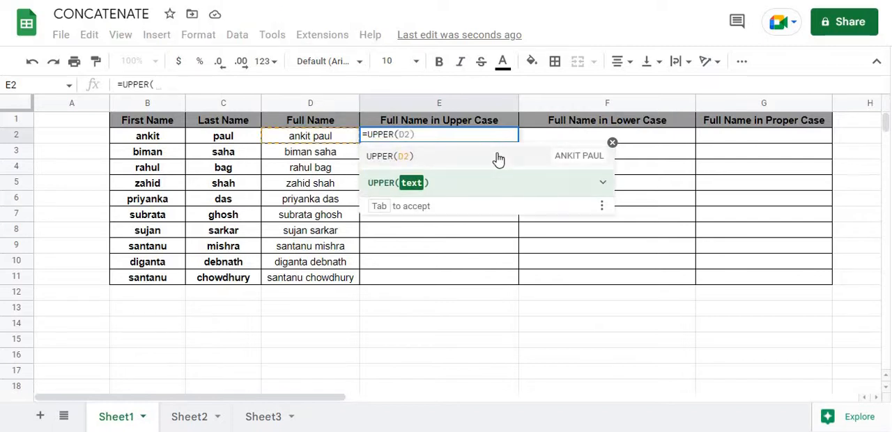
{"action": "type", "text": "co"}
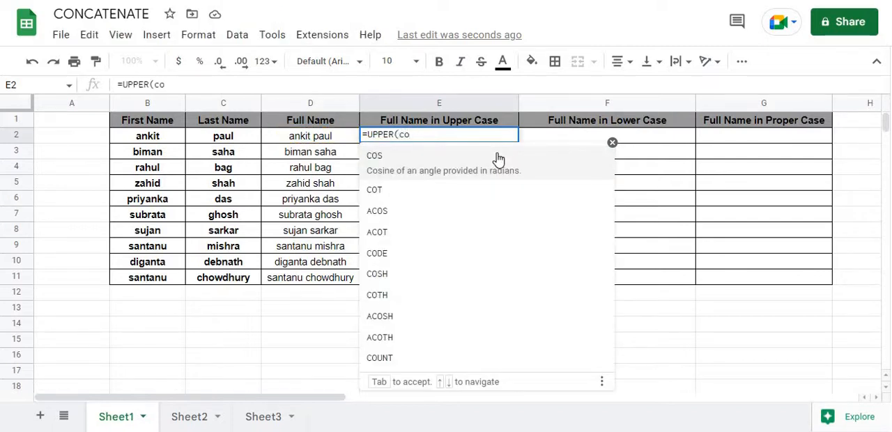
{"action": "type", "text": "nca"}
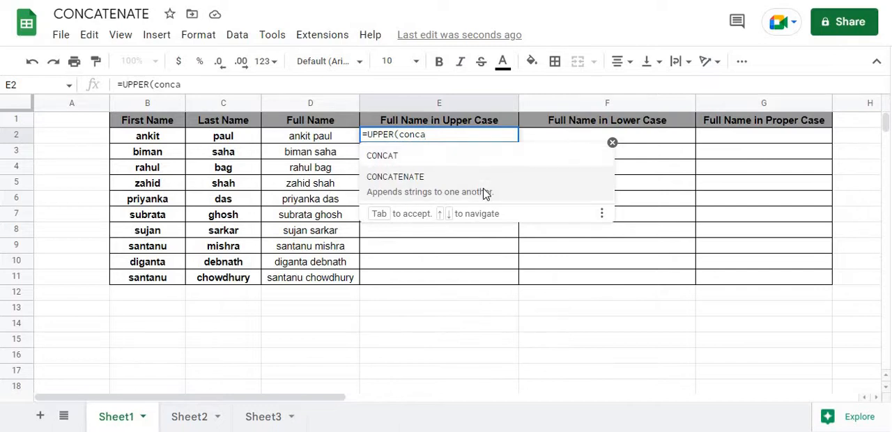
{"action": "left_click", "coordinate": [486, 194]}
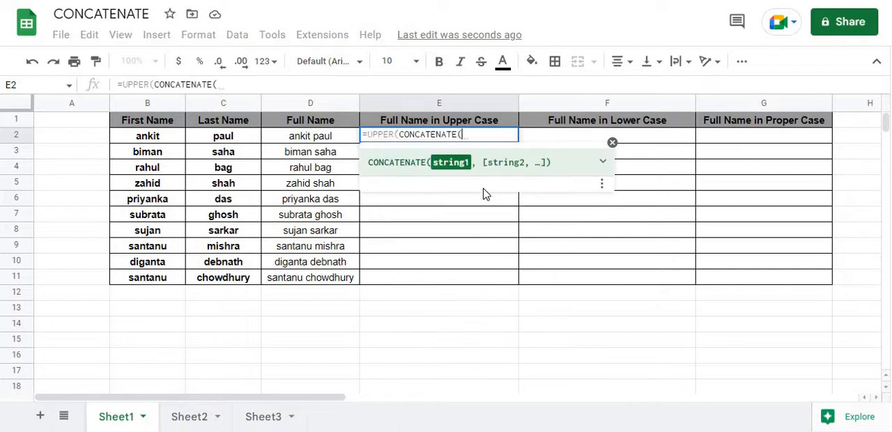
{"action": "left_click", "coordinate": [156, 142]}
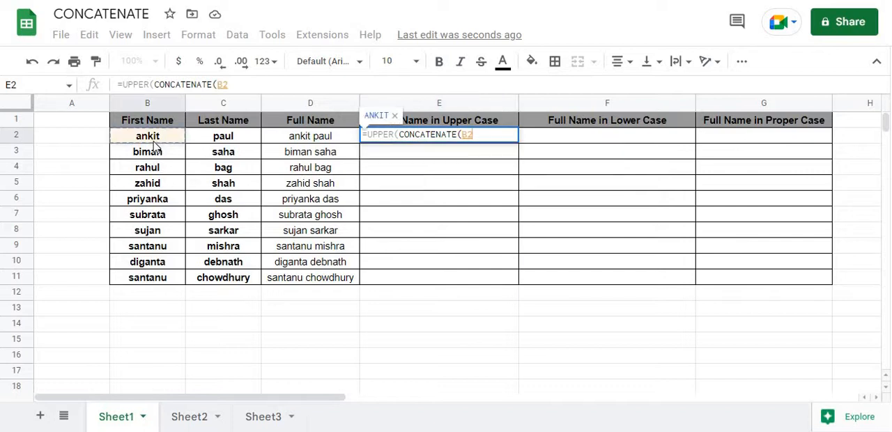
{"action": "type", "text": ","}
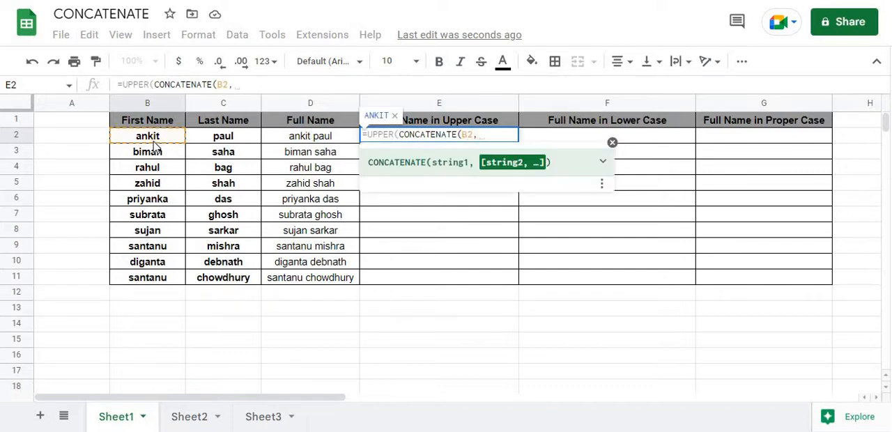
{"action": "type", "text": "\""}
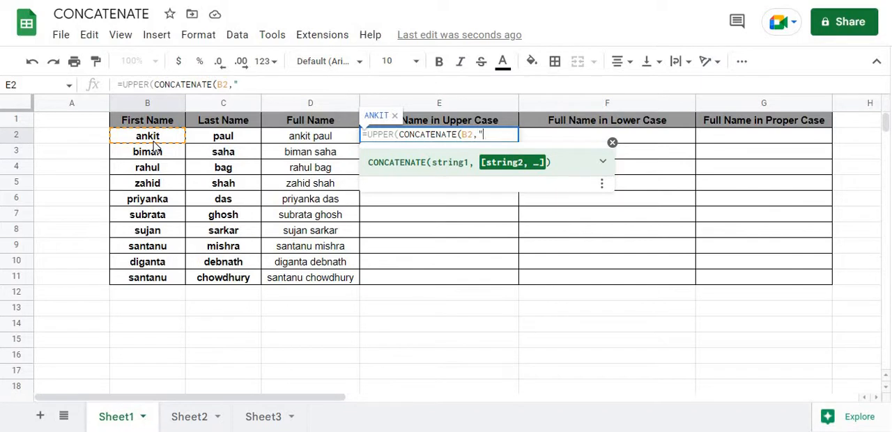
{"action": "type", "text": " \""}
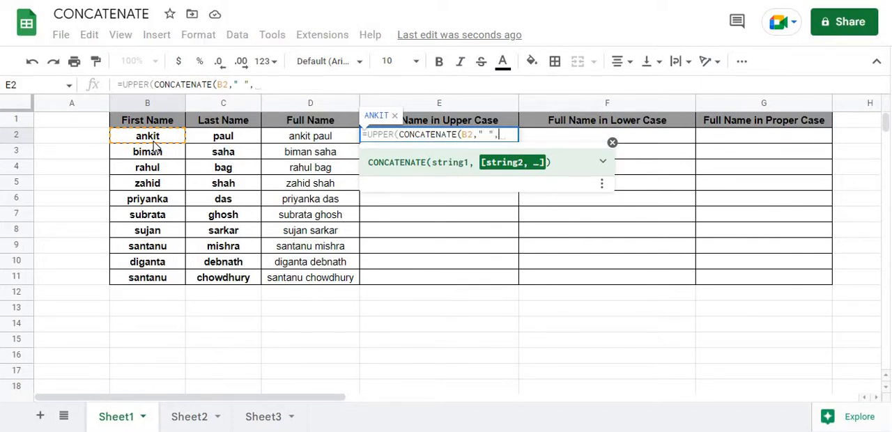
{"action": "type", "text": ","}
{"action": "left_click", "coordinate": [238, 138]}
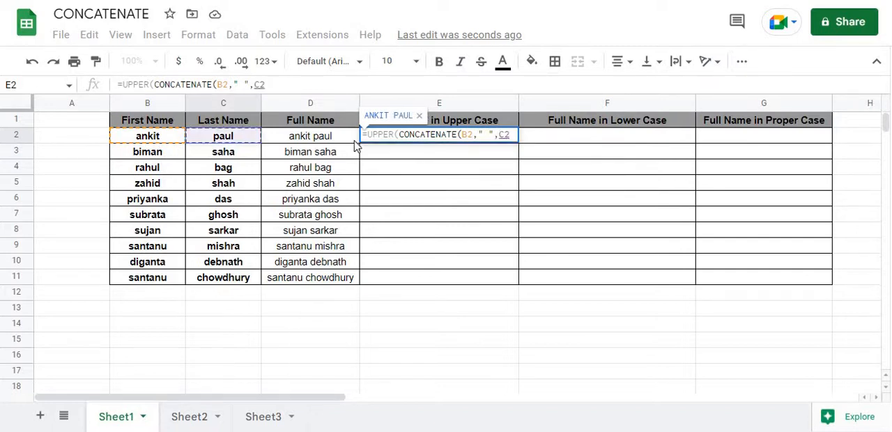
{"action": "type", "text": ")"}
{"action": "key", "text": "Return"}
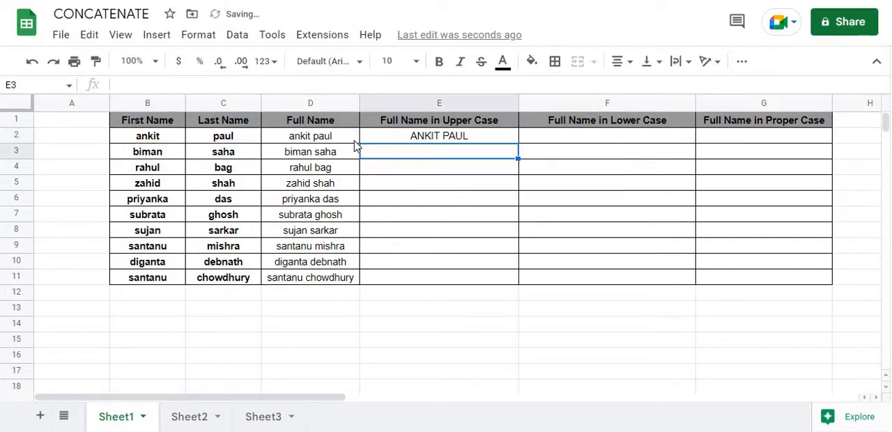
{"action": "left_click", "coordinate": [434, 139]}
{"action": "left_click_drag", "start_coordinate": [516, 144], "coordinate": [509, 279]}
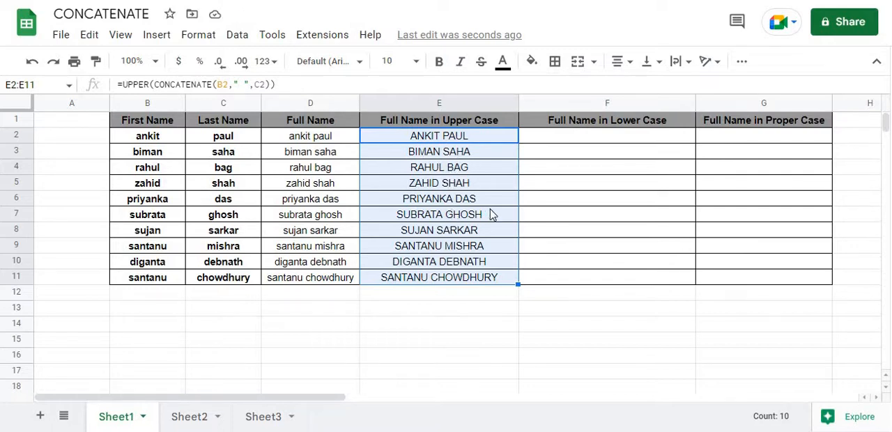
Step: Try converting the first upper-case full name to lower case in F2 with =LOWER(E2)
{"action": "left_click", "coordinate": [554, 153]}
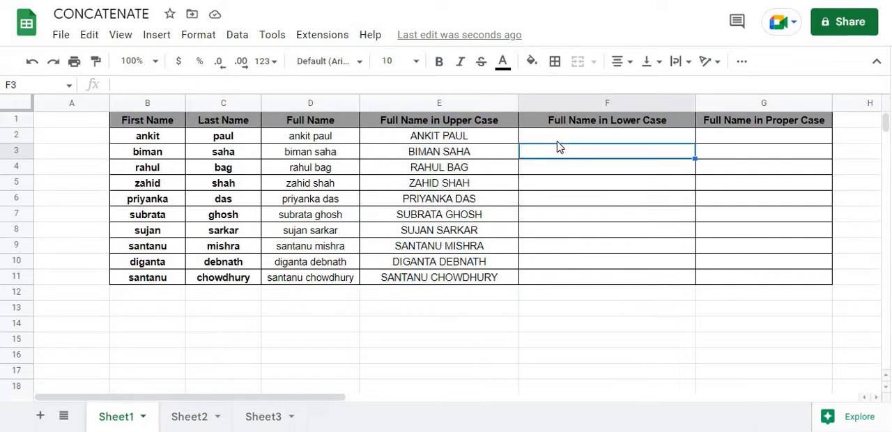
{"action": "key", "text": "Up"}
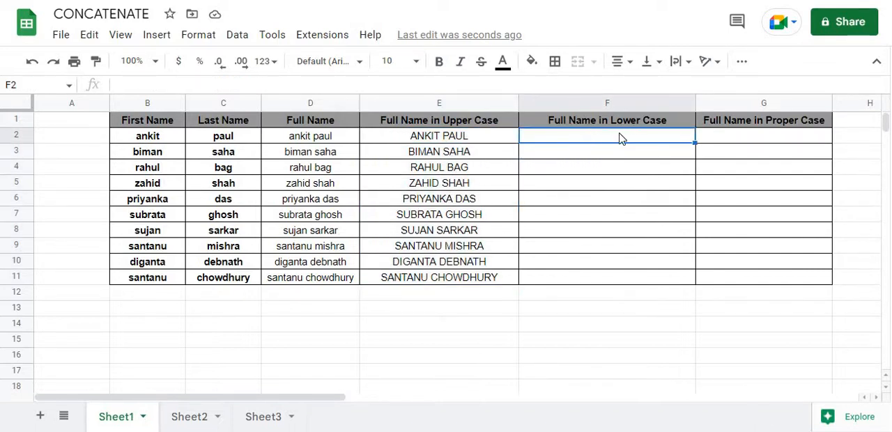
{"action": "type", "text": "="}
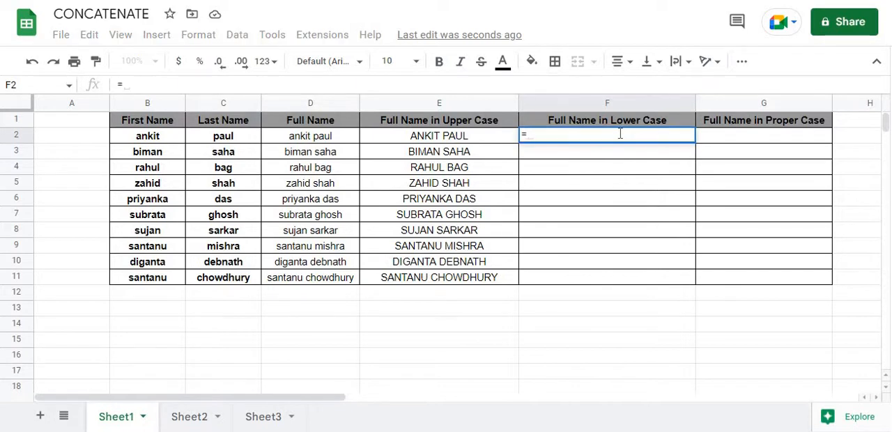
{"action": "type", "text": "lower"}
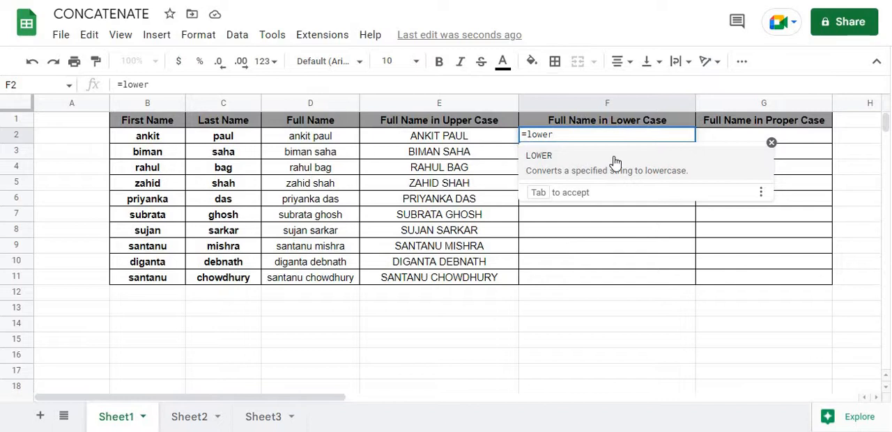
{"action": "left_click", "coordinate": [616, 160]}
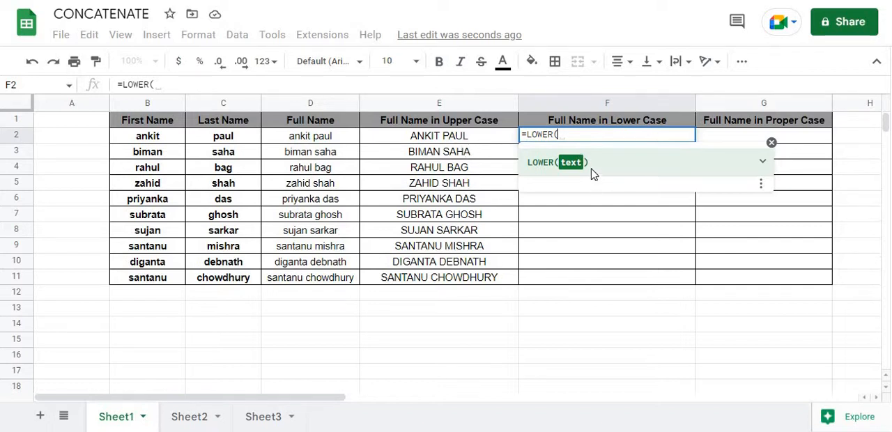
{"action": "left_click", "coordinate": [453, 139]}
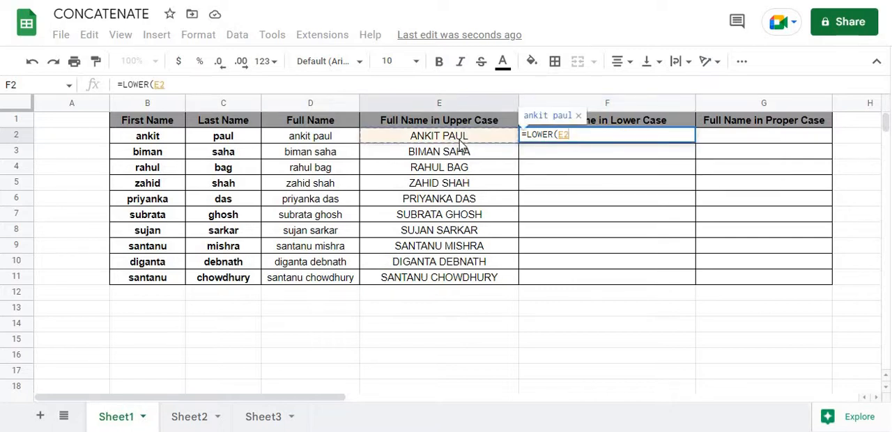
{"action": "key", "text": "Return"}
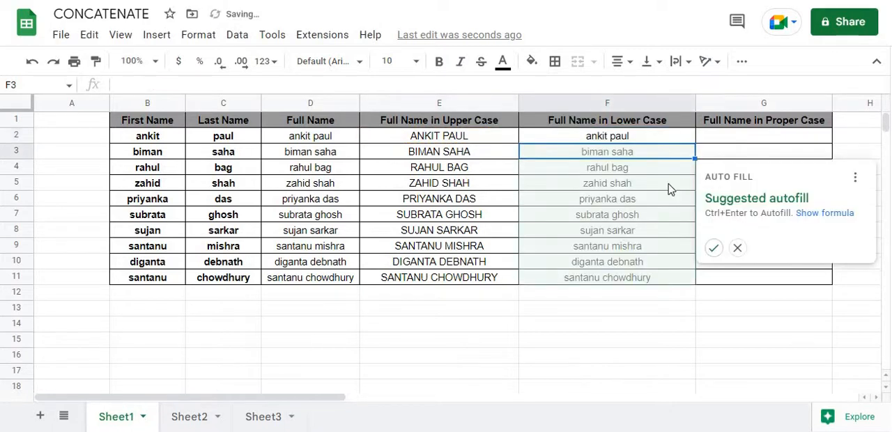
Step: Replace F2's formula with =LOWER(CONCATENATE(B2," ",C2)) and fill it down to F11
{"action": "left_click", "coordinate": [635, 139]}
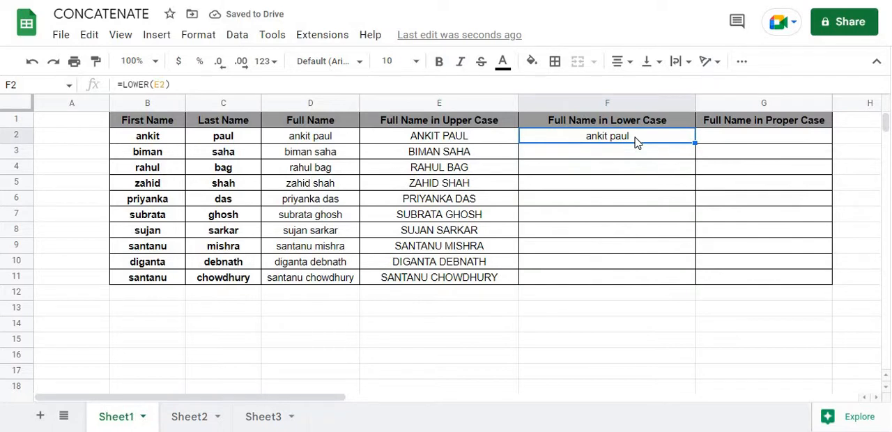
{"action": "key", "text": "Delete"}
{"action": "type", "text": "="}
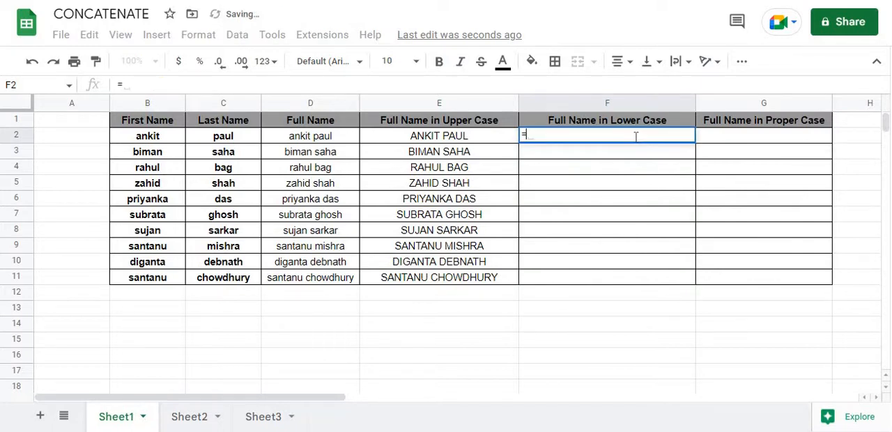
{"action": "type", "text": "lower"}
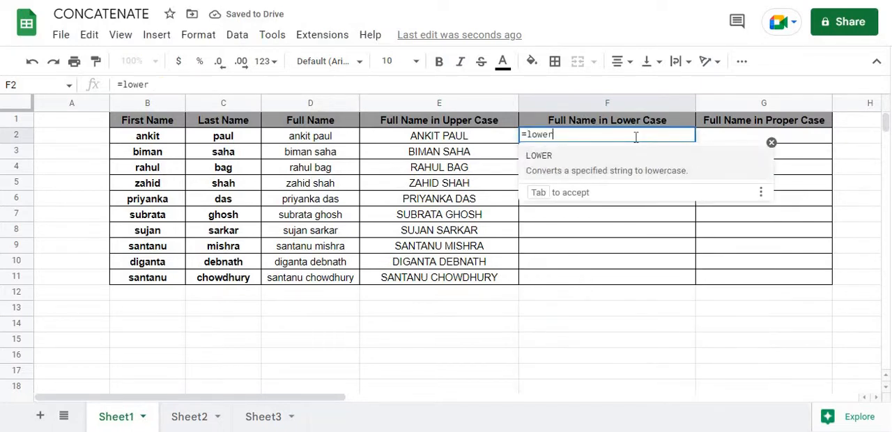
{"action": "key", "text": "Tab"}
{"action": "type", "text": "c"}
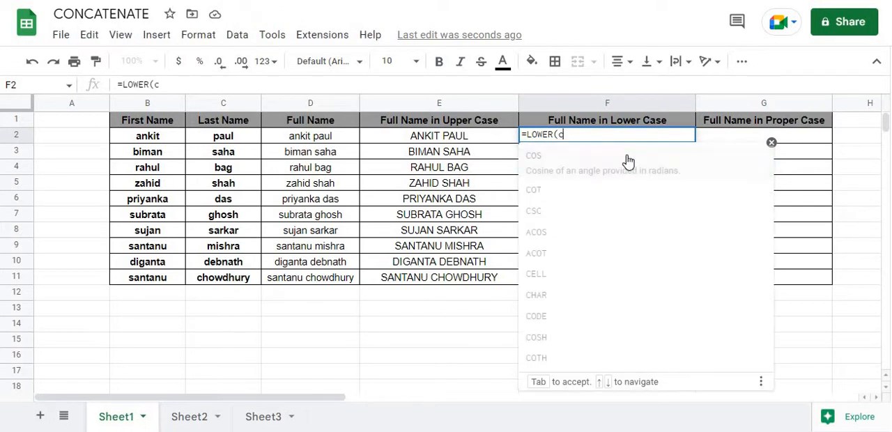
{"action": "type", "text": "onca"}
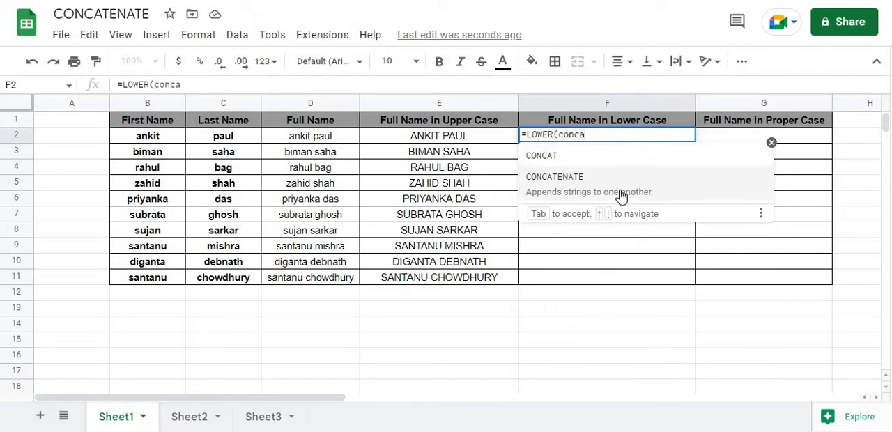
{"action": "left_click", "coordinate": [621, 196]}
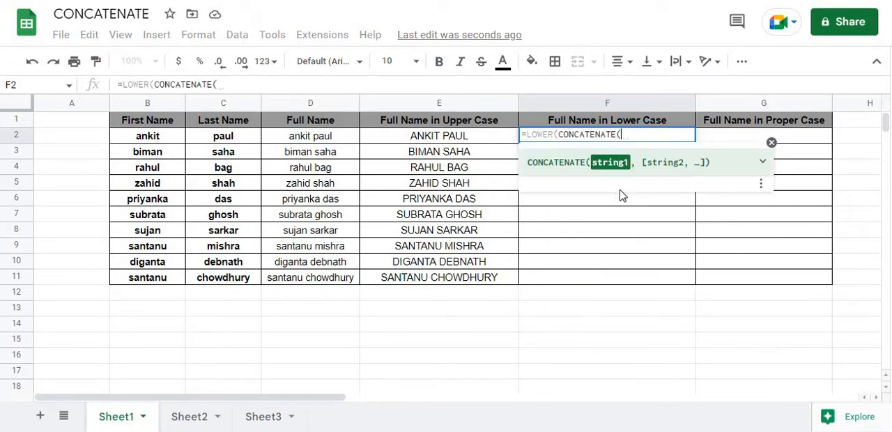
{"action": "left_click", "coordinate": [166, 143]}
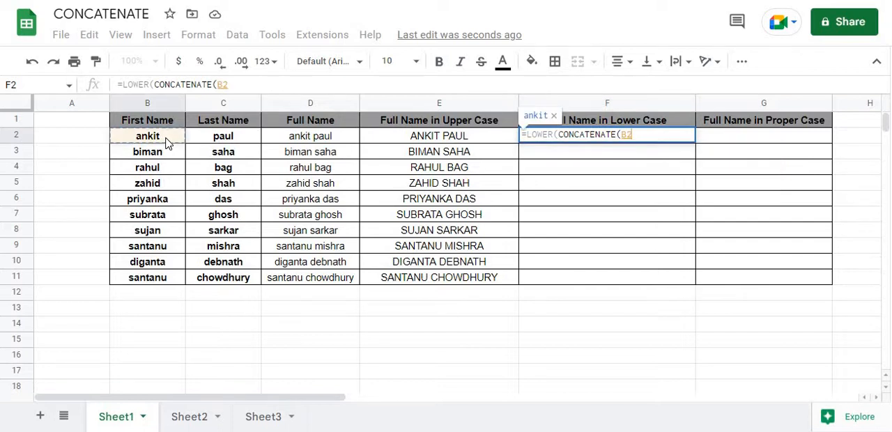
{"action": "type", "text": ",\""}
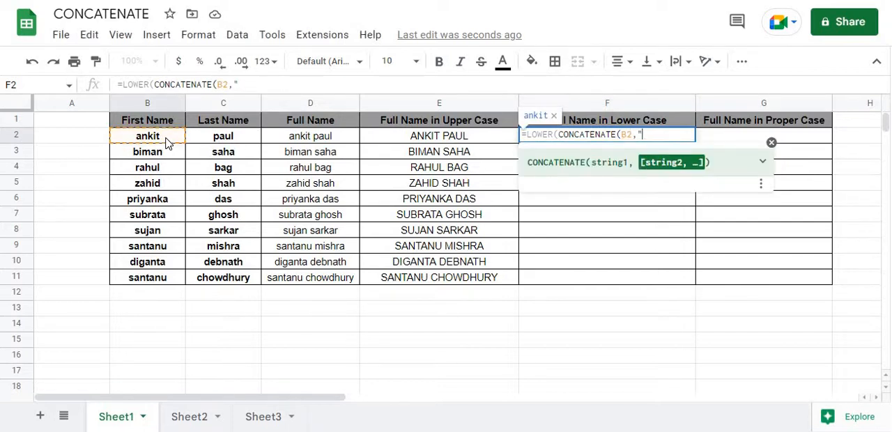
{"action": "type", "text": " \","}
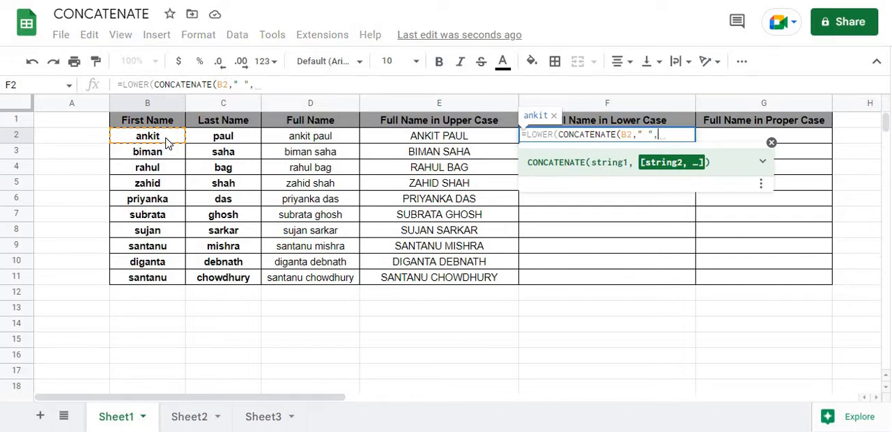
{"action": "left_click", "coordinate": [207, 141]}
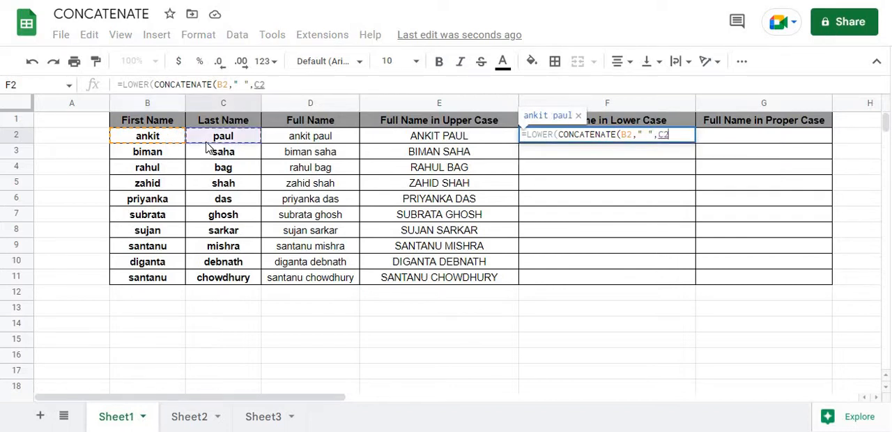
{"action": "type", "text": "))"}
{"action": "key", "text": "Return"}
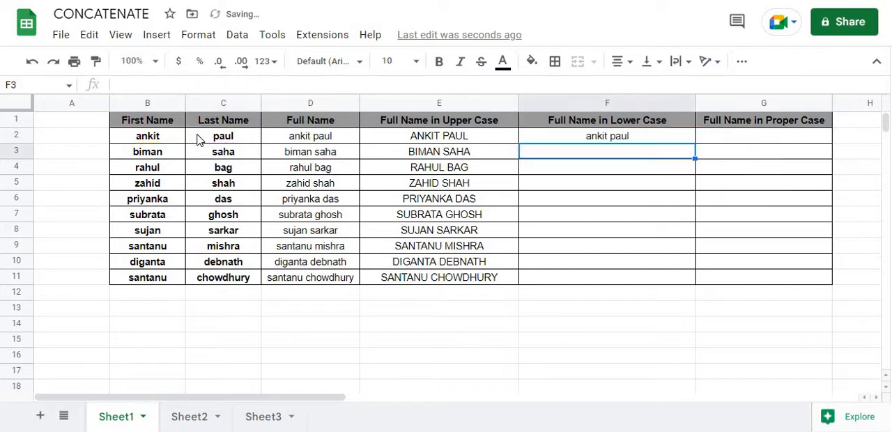
{"action": "left_click", "coordinate": [691, 141]}
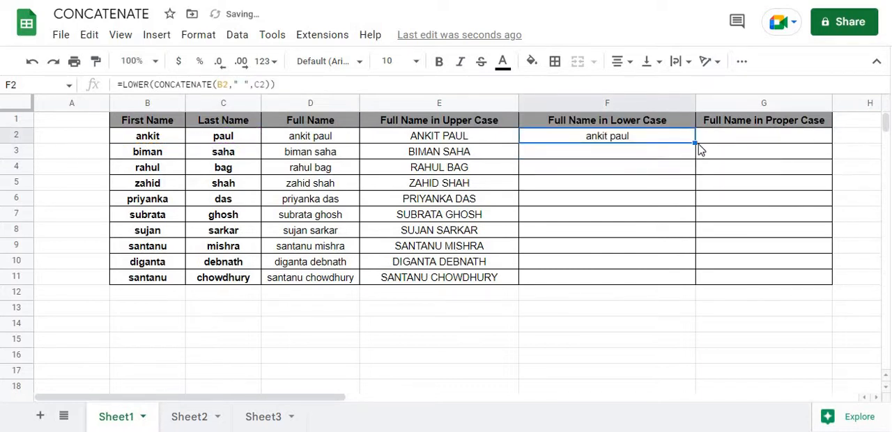
{"action": "left_click_drag", "start_coordinate": [695, 143], "coordinate": [696, 282]}
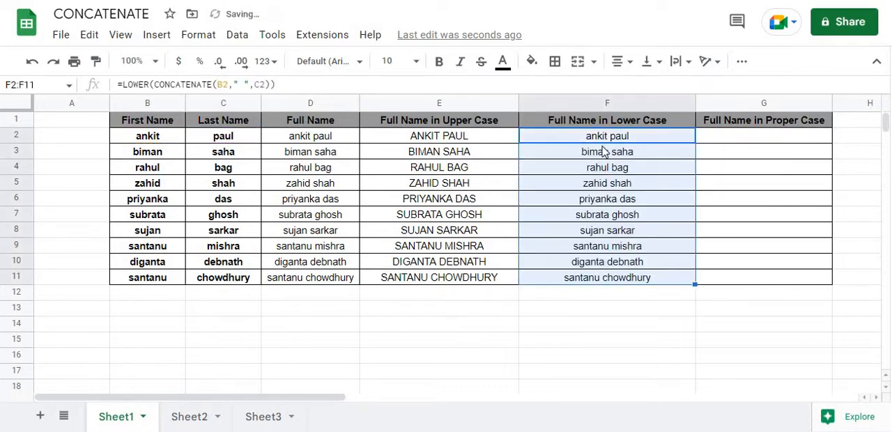
{"action": "left_click", "coordinate": [614, 168]}
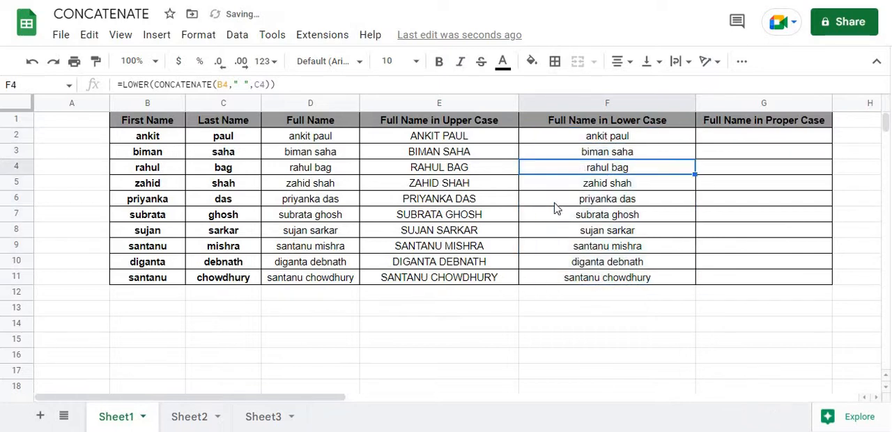
Step: Enter =PROPER(CONCATENATE(B2," ",C2)) in G2 to build the first full name in proper case
{"action": "left_click", "coordinate": [756, 139]}
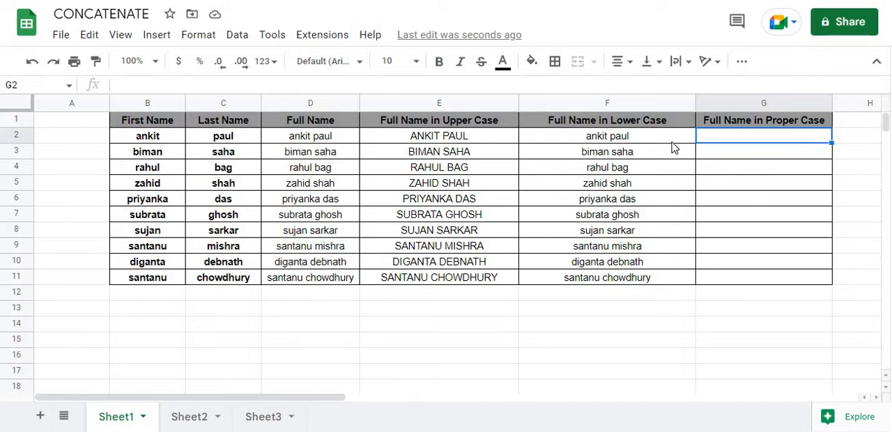
{"action": "type", "text": "="}
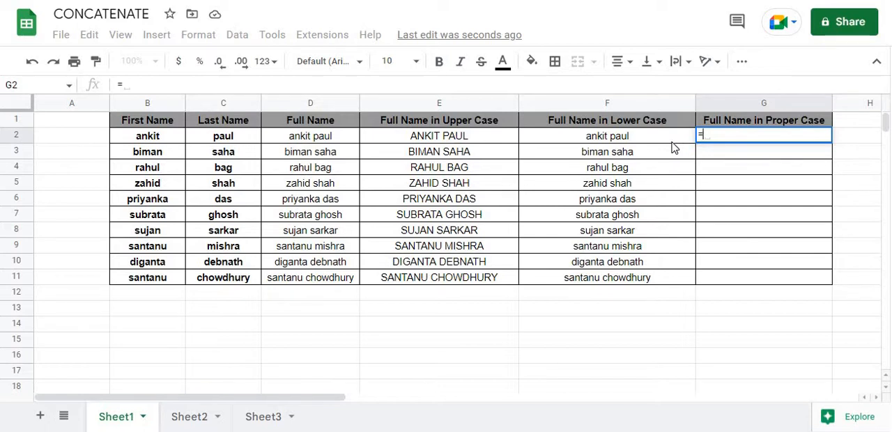
{"action": "type", "text": "proper"}
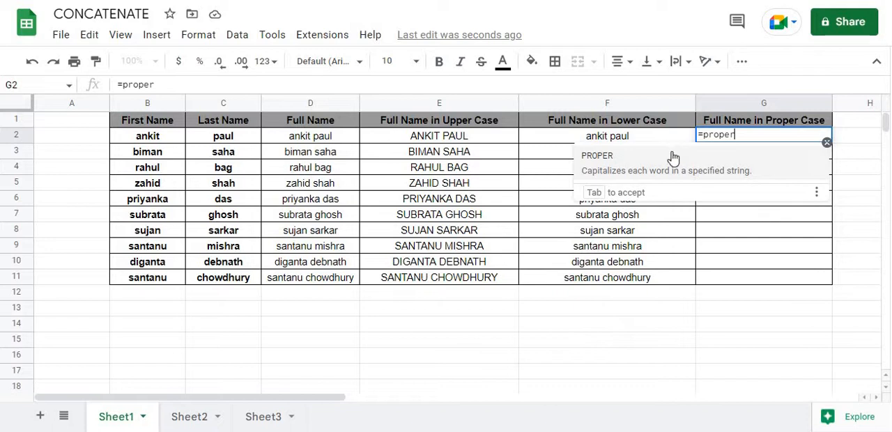
{"action": "left_click", "coordinate": [673, 161]}
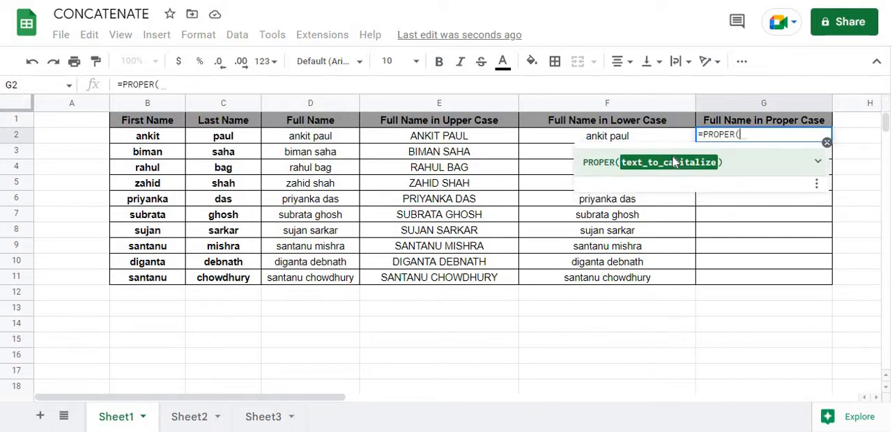
{"action": "type", "text": "con"}
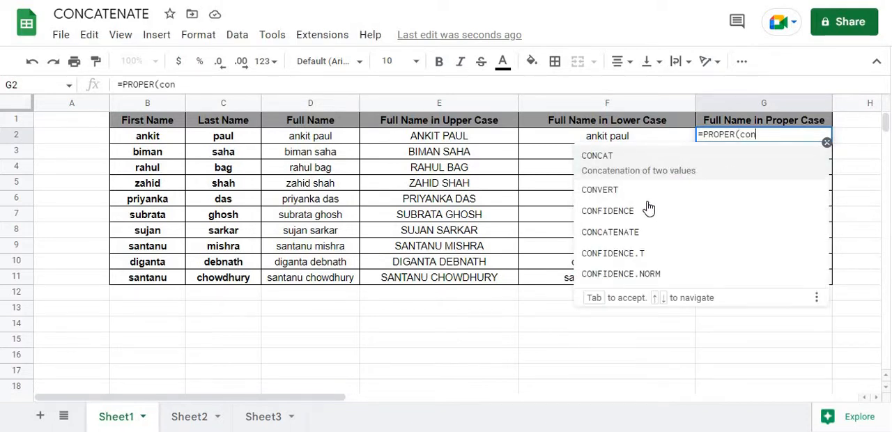
{"action": "left_click", "coordinate": [760, 218]}
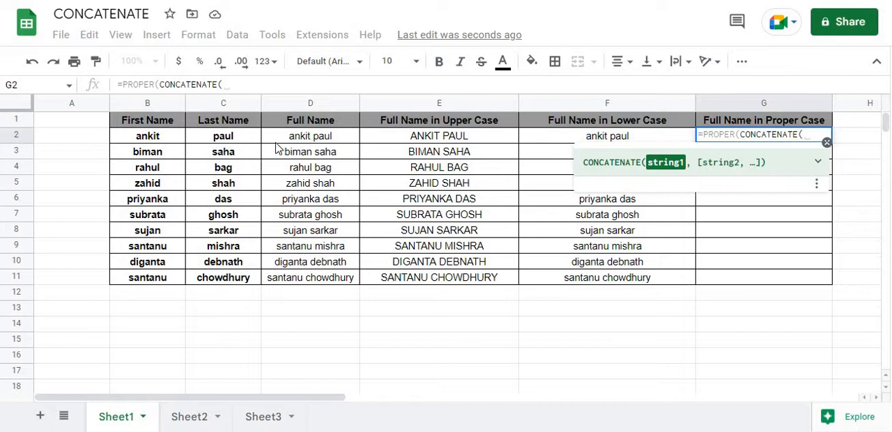
{"action": "left_click", "coordinate": [147, 138]}
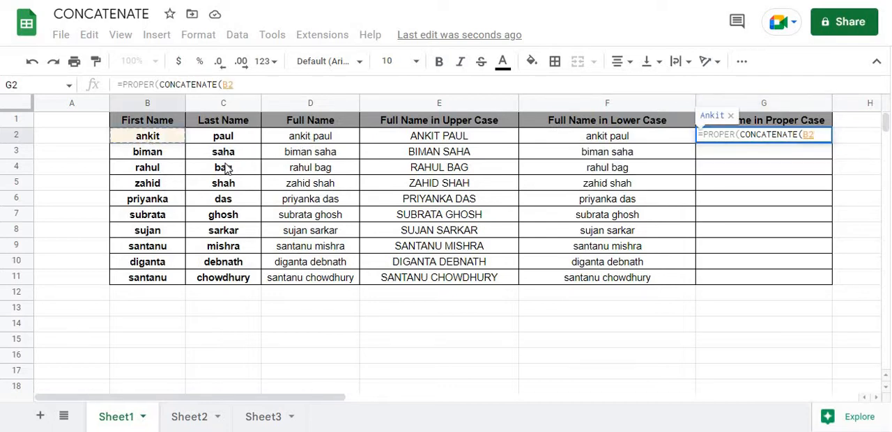
{"action": "type", "text": ",\""}
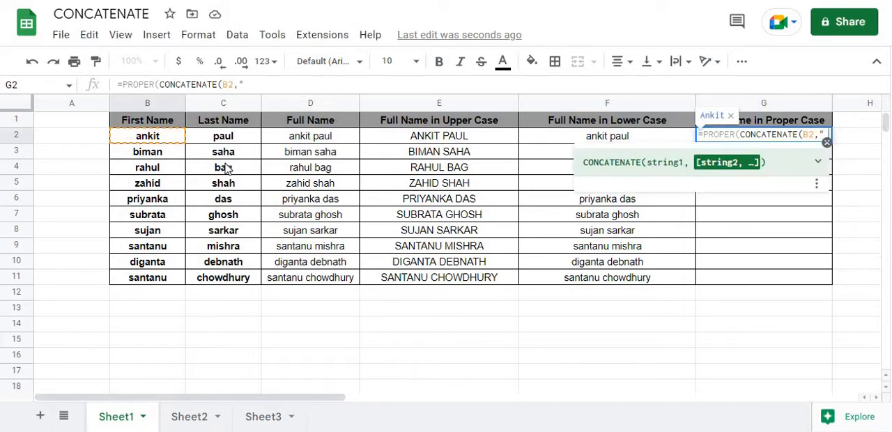
{"action": "type", "text": " \""}
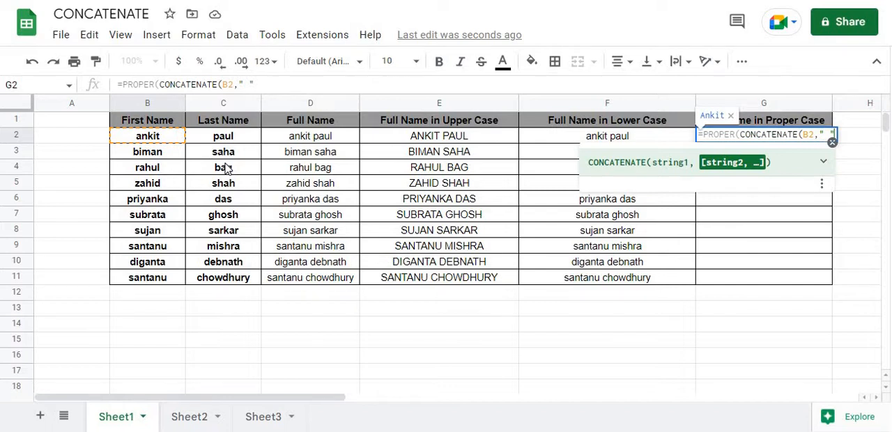
{"action": "type", "text": ","}
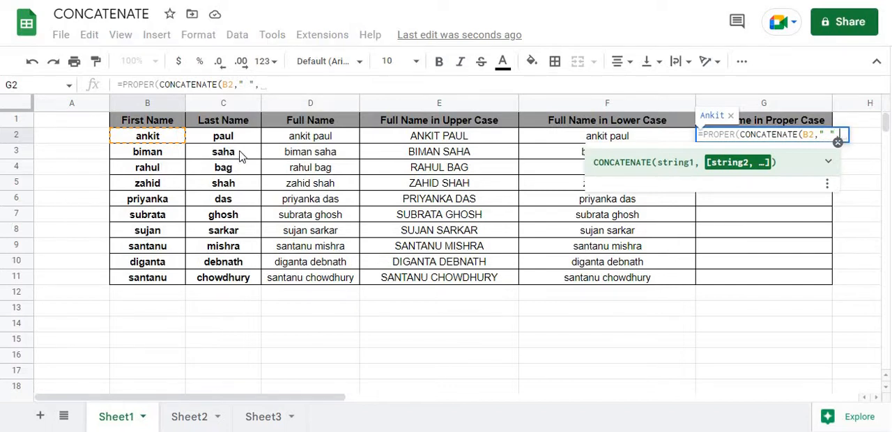
{"action": "type", "text": "C2"}
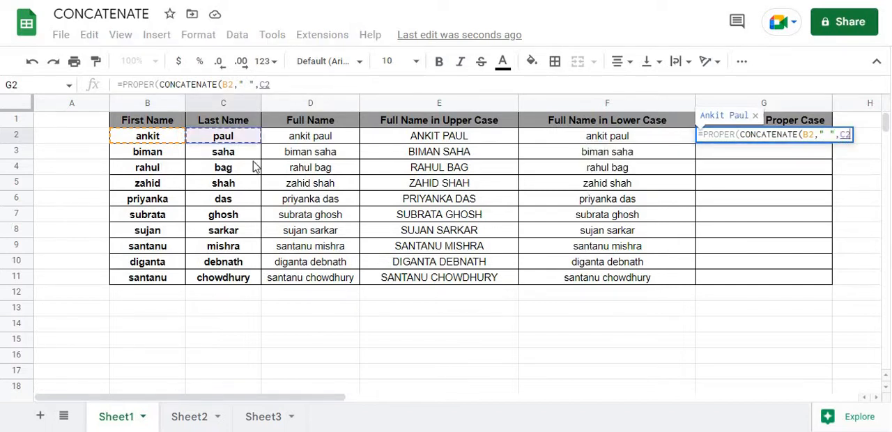
{"action": "type", "text": ")"}
{"action": "key", "text": "Return"}
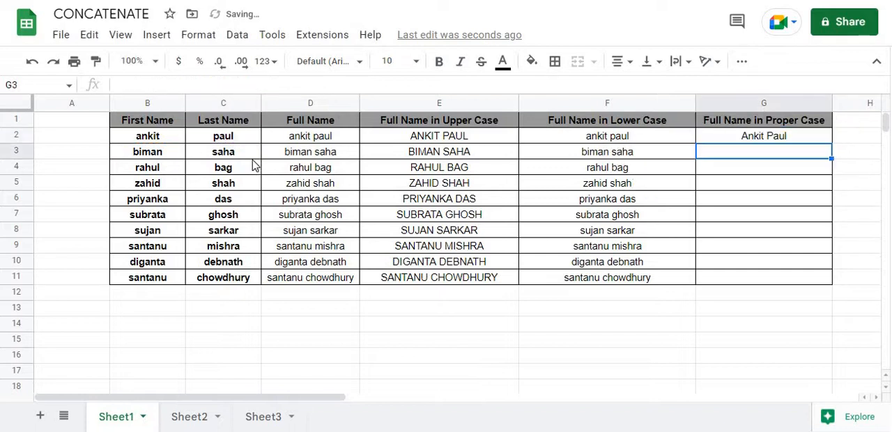
Step: Fill the proper-case formula from G2 down to G11
{"action": "left_click", "coordinate": [828, 142]}
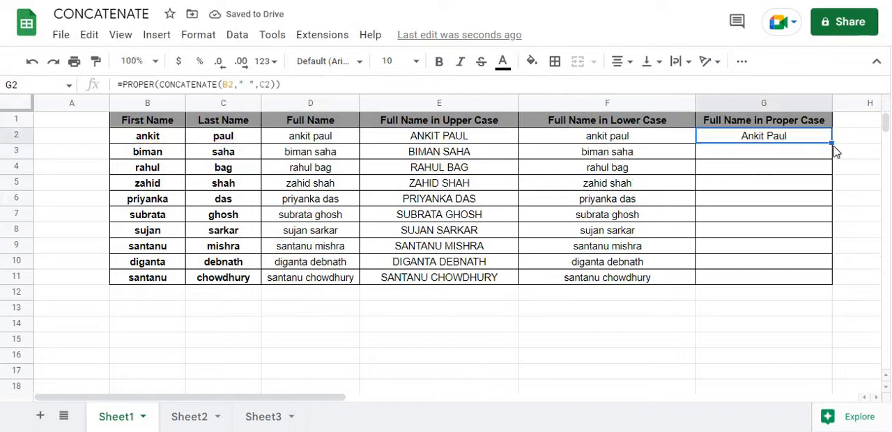
{"action": "left_click_drag", "start_coordinate": [831, 142], "coordinate": [832, 282]}
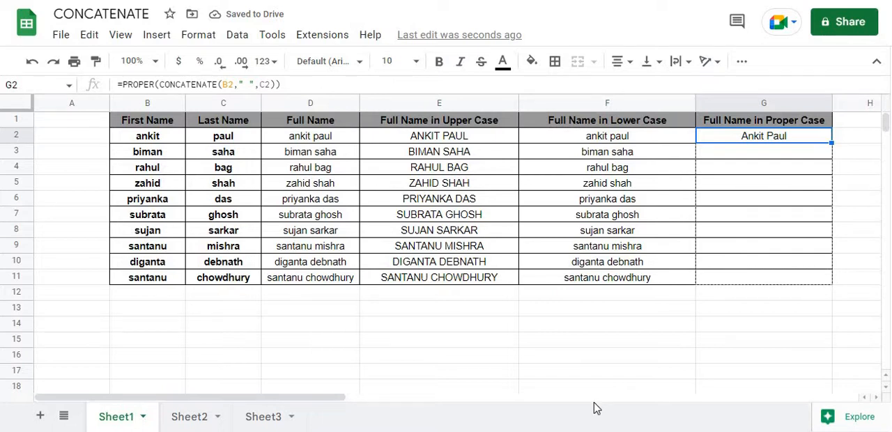
{"action": "left_click", "coordinate": [760, 303]}
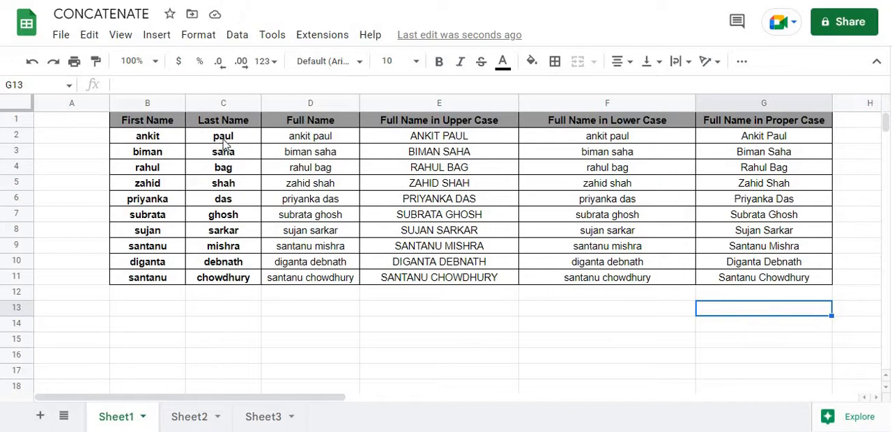
Step: Review the full-name, upper-case, lower-case and proper-case formulas in D2, E2, F2 and G2
{"action": "left_click", "coordinate": [311, 141]}
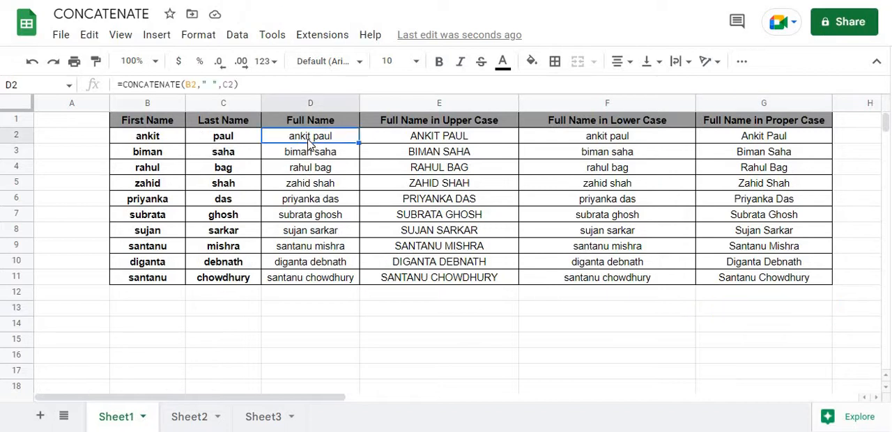
{"action": "left_click", "coordinate": [433, 144]}
{"action": "left_click", "coordinate": [584, 143]}
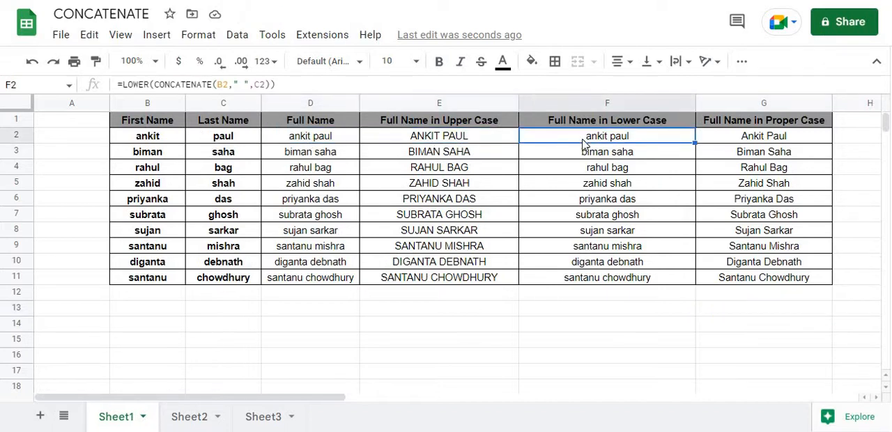
{"action": "left_click", "coordinate": [750, 141]}
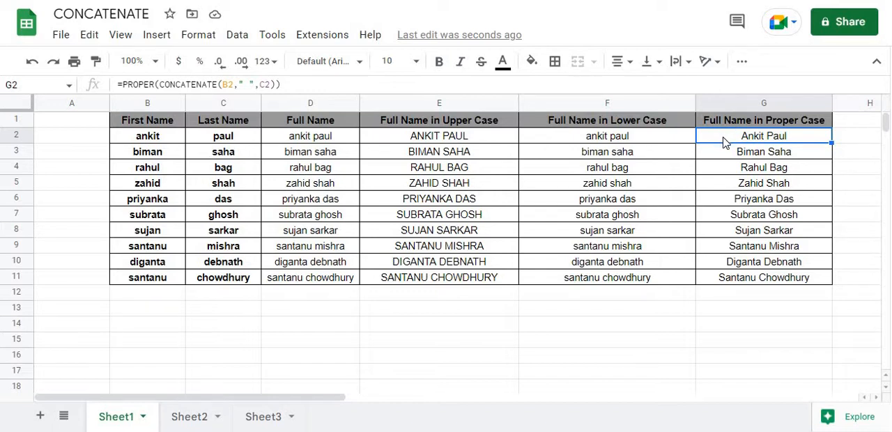
Step: Clear all the full-name results in D2:G13, keeping the headers and the first and last names
{"action": "left_click", "coordinate": [319, 142]}
{"action": "left_click", "coordinate": [815, 313], "text": "shift"}
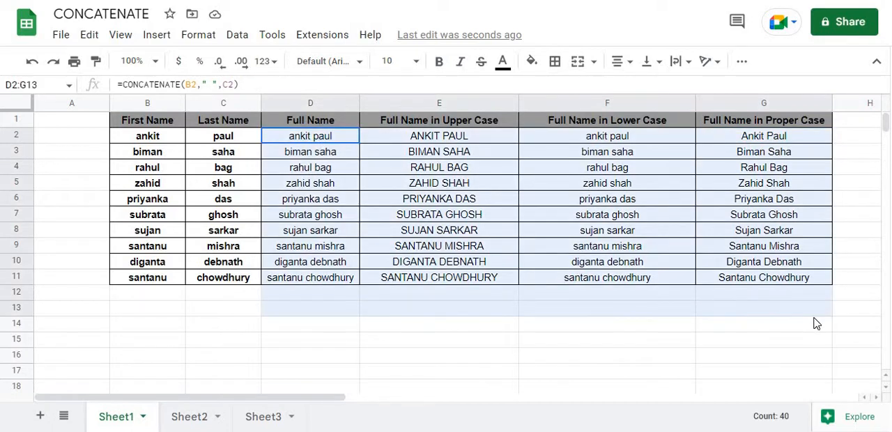
{"action": "key", "text": "Delete"}
{"action": "left_click", "coordinate": [686, 267]}
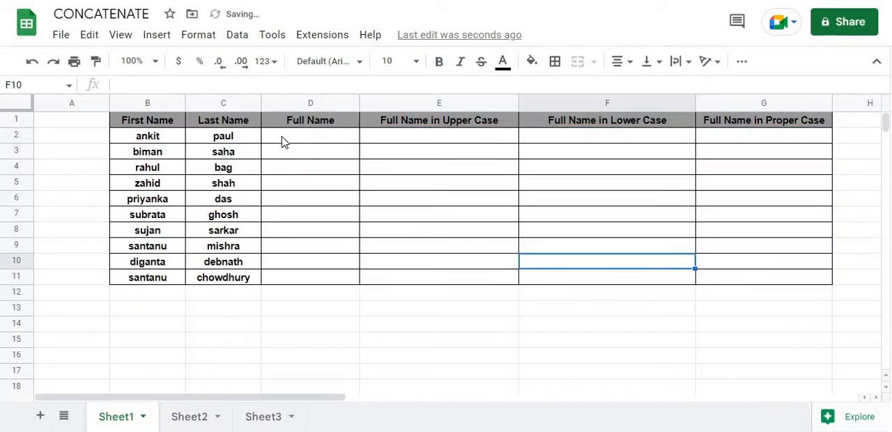
Step: Join first and last name in D2 with =B2&C2 and fill the formula down to D11
{"action": "left_click", "coordinate": [290, 141]}
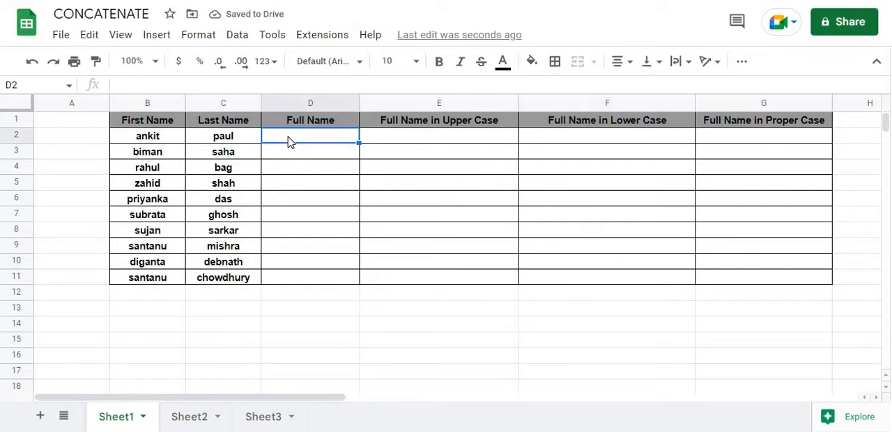
{"action": "type", "text": "="}
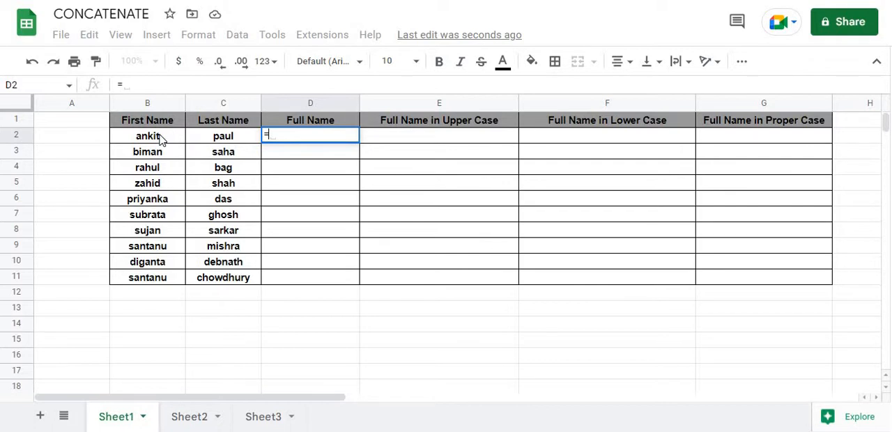
{"action": "left_click", "coordinate": [160, 137]}
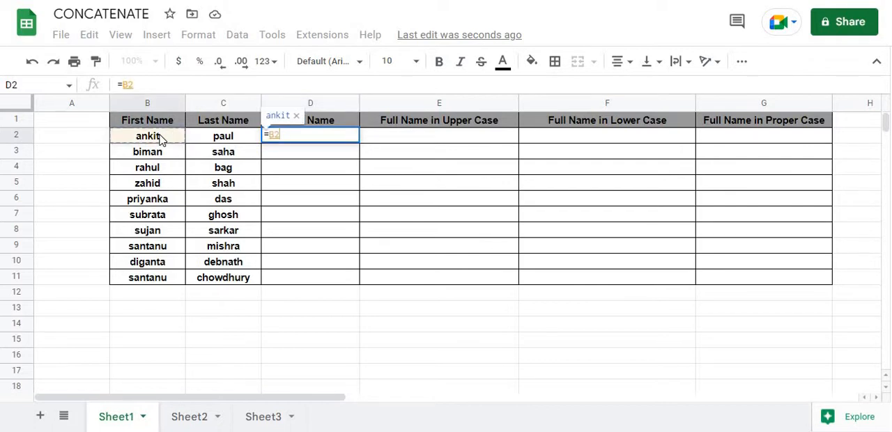
{"action": "type", "text": "&"}
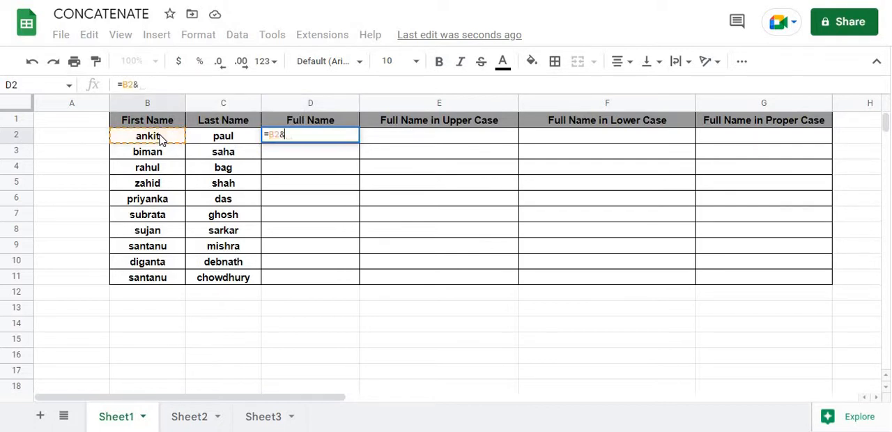
{"action": "left_click", "coordinate": [233, 143]}
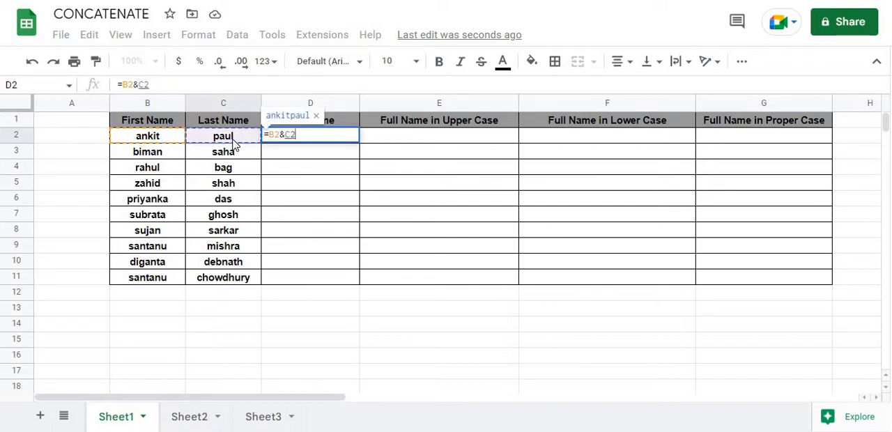
{"action": "key", "text": "Return"}
{"action": "left_click", "coordinate": [355, 142]}
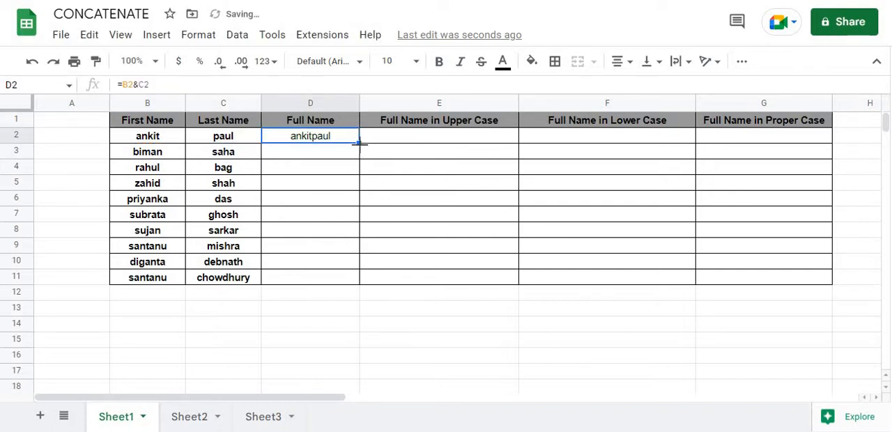
{"action": "left_click_drag", "start_coordinate": [357, 140], "coordinate": [359, 283]}
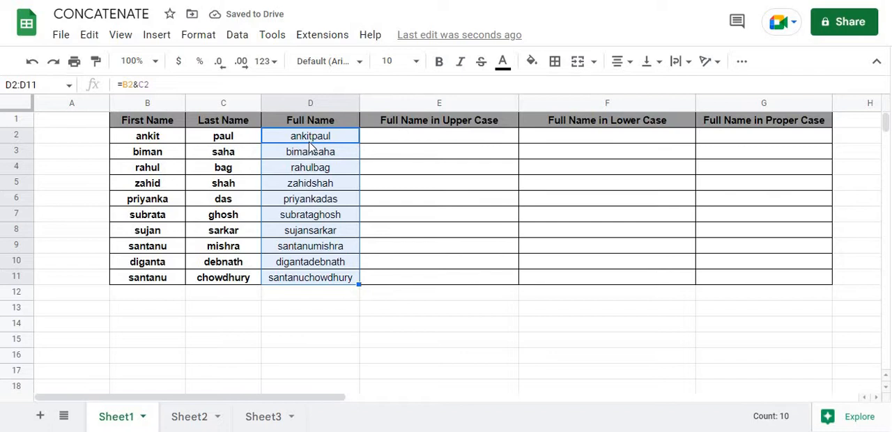
Step: Clear the joined names without spaces from D2:D11
{"action": "key", "text": "Right"}
{"action": "left_click_drag", "start_coordinate": [328, 137], "coordinate": [329, 285]}
{"action": "key", "text": "Delete"}
Step: Join first and last name with a space in D2 using =B2&" "&C2 and fill it down to D11
{"action": "type", "text": "="}
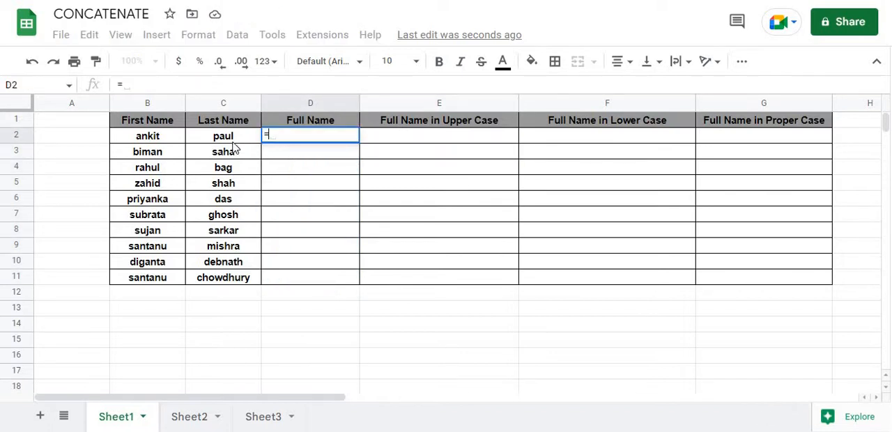
{"action": "left_click", "coordinate": [147, 136]}
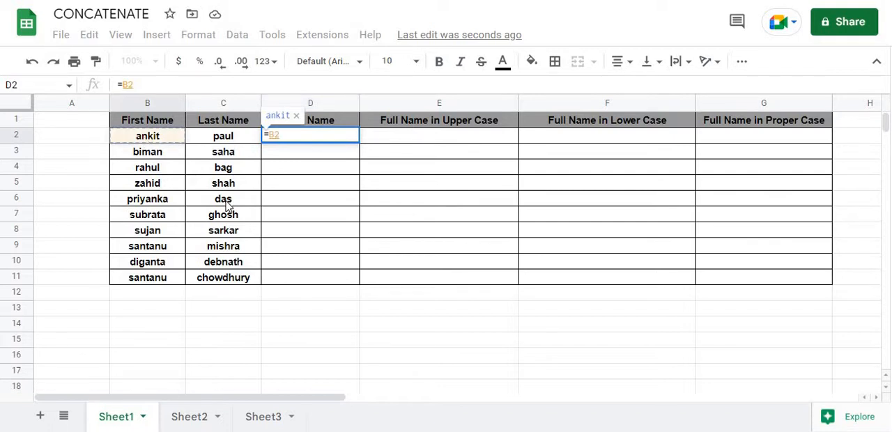
{"action": "type", "text": "&"}
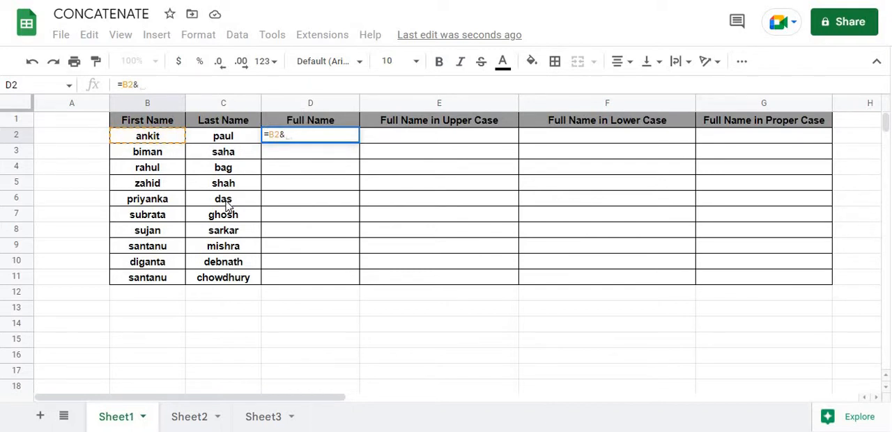
{"action": "type", "text": "\" \""}
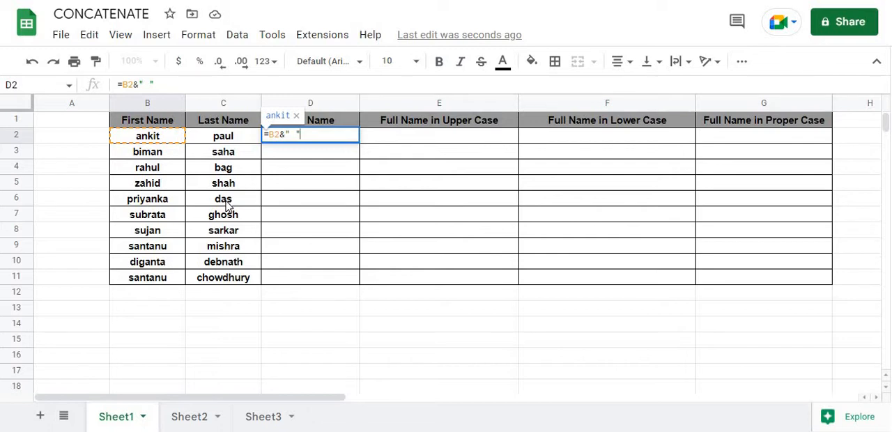
{"action": "type", "text": "\"&"}
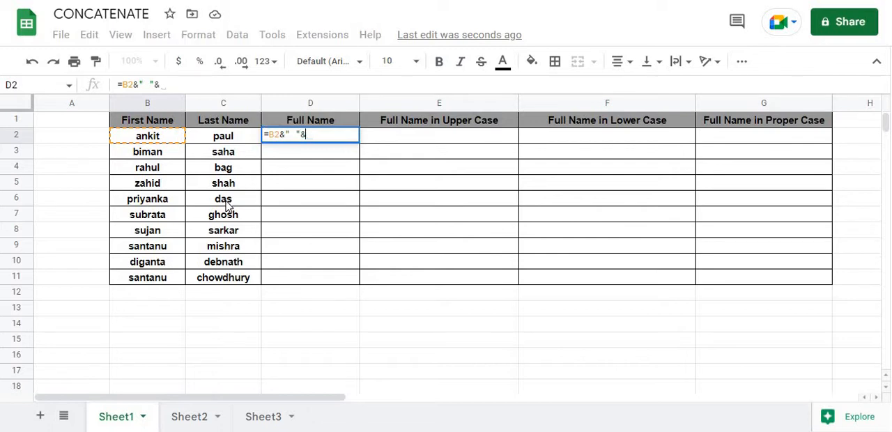
{"action": "left_click", "coordinate": [230, 137]}
{"action": "key", "text": "Return"}
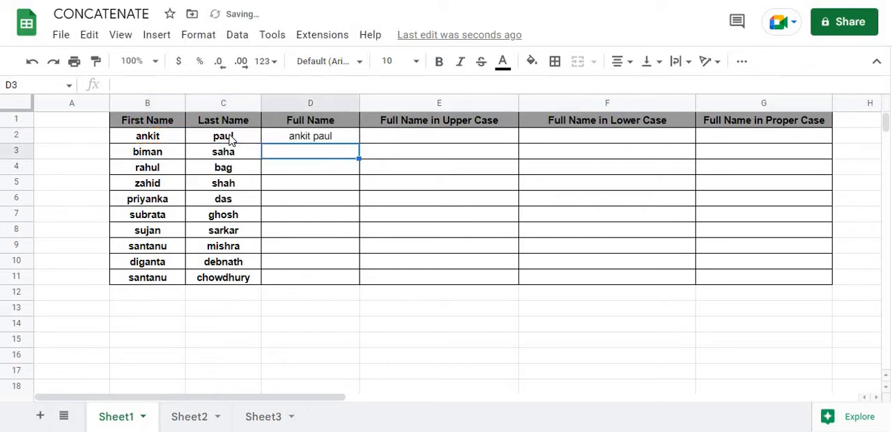
{"action": "left_click", "coordinate": [357, 140]}
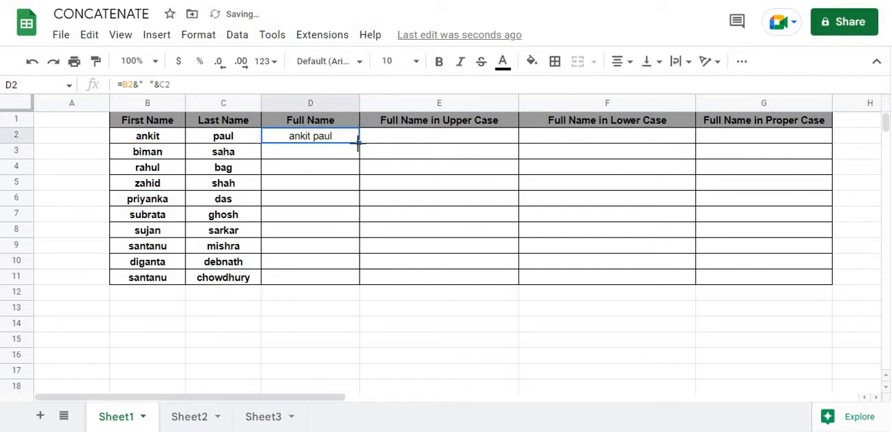
{"action": "left_click_drag", "start_coordinate": [357, 141], "coordinate": [354, 276]}
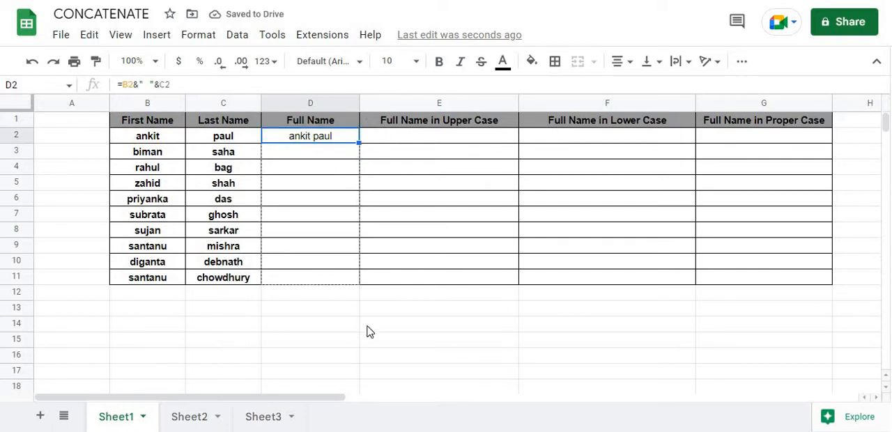
Step: Build the upper-case full name in E2 with =UPPER(B2&" "&C2) and fill the formula down to E11
{"action": "left_click", "coordinate": [404, 137]}
{"action": "type", "text": "="}
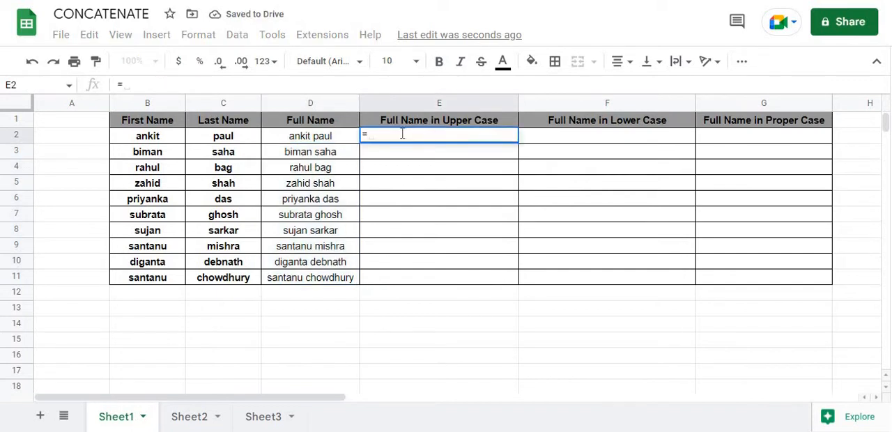
{"action": "type", "text": "upper"}
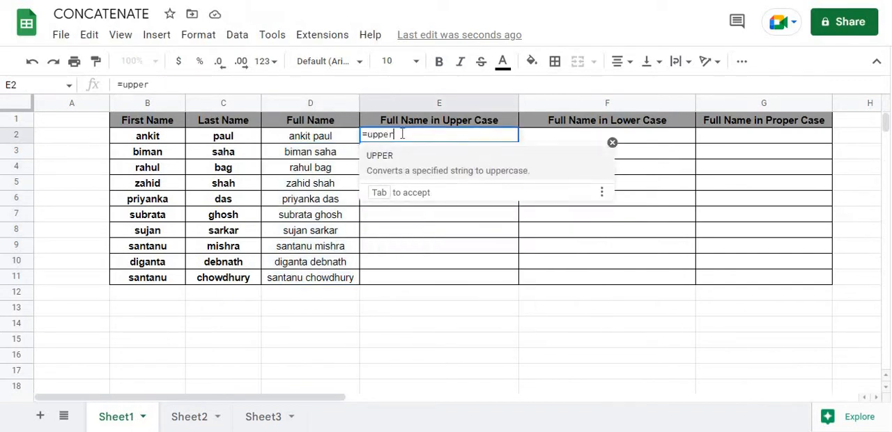
{"action": "type", "text": "("}
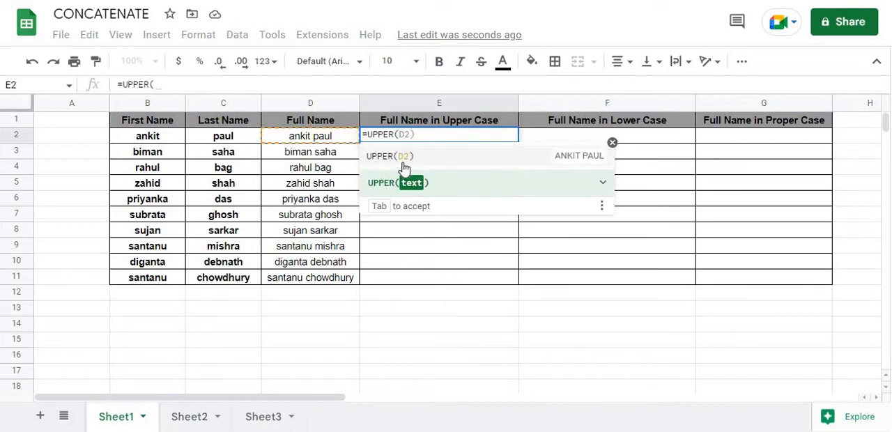
{"action": "left_click", "coordinate": [163, 142]}
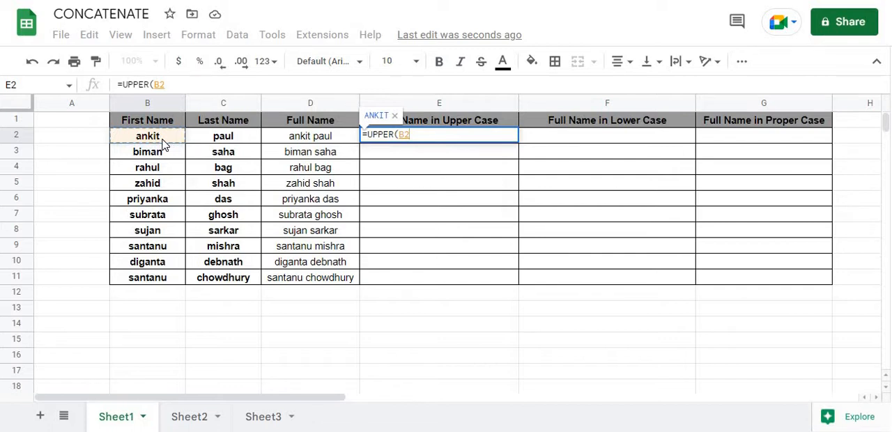
{"action": "type", "text": "&\""}
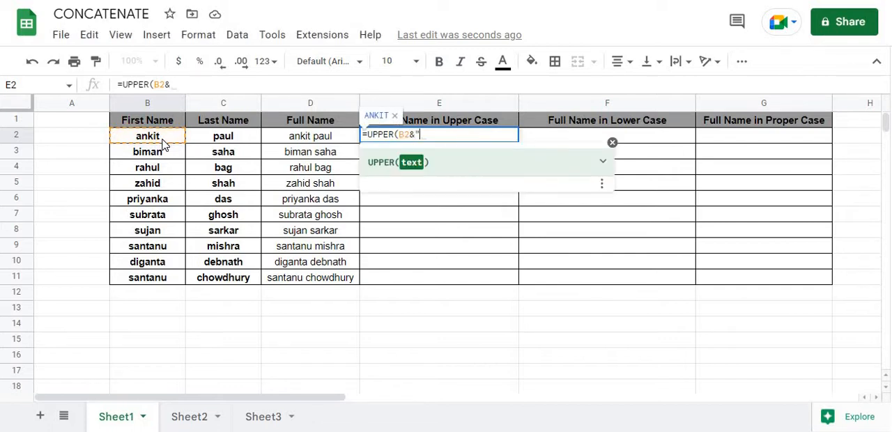
{"action": "type", "text": "\"&"}
{"action": "left_click", "coordinate": [229, 140]}
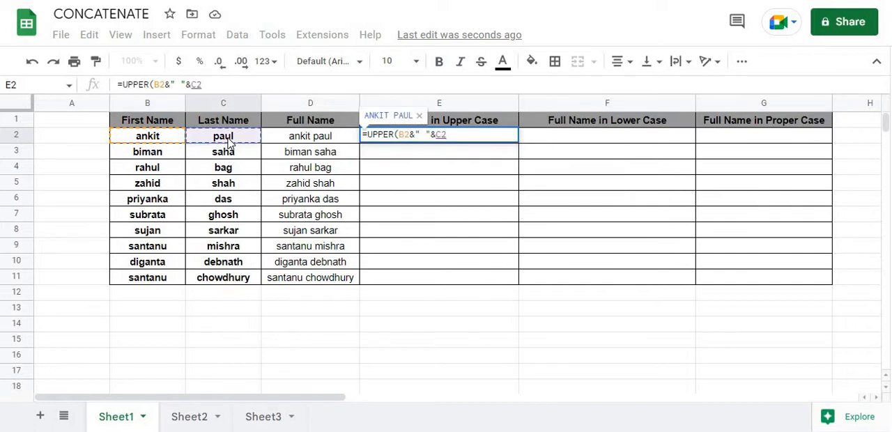
{"action": "key", "text": "Return"}
{"action": "left_click", "coordinate": [513, 139]}
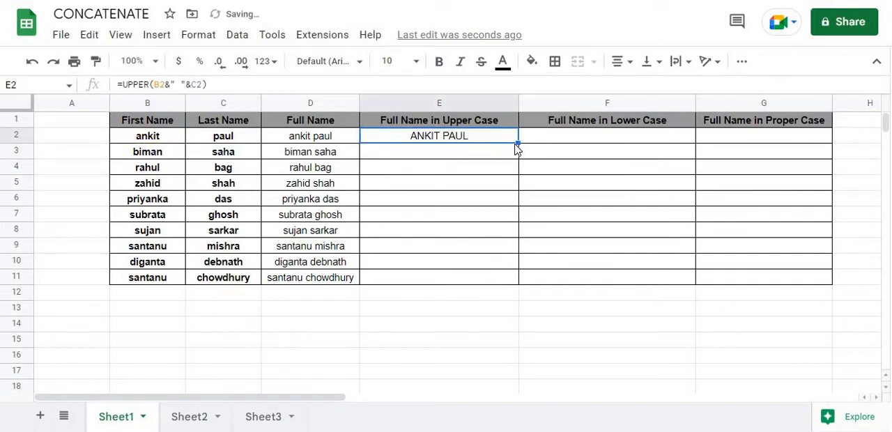
{"action": "left_click_drag", "start_coordinate": [517, 142], "coordinate": [515, 284]}
Step: Build the lower-case full name in F2 with =LOWER(B2&" "&C2) and fill the formula down to F11
{"action": "left_click", "coordinate": [593, 143]}
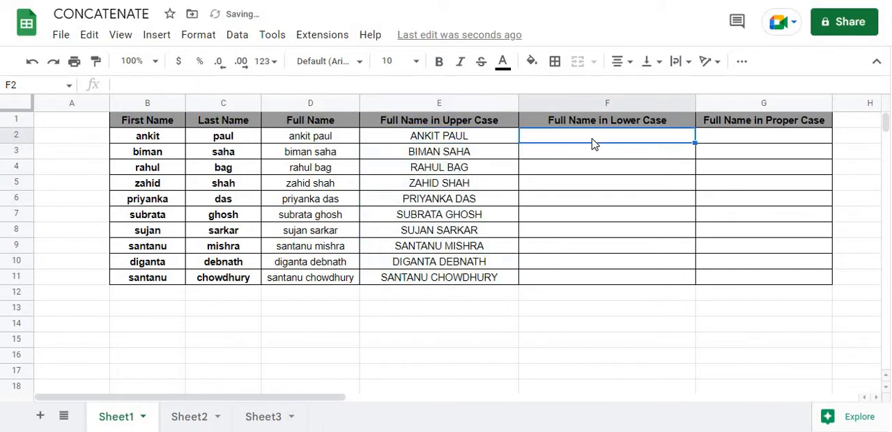
{"action": "type", "text": "=lower"}
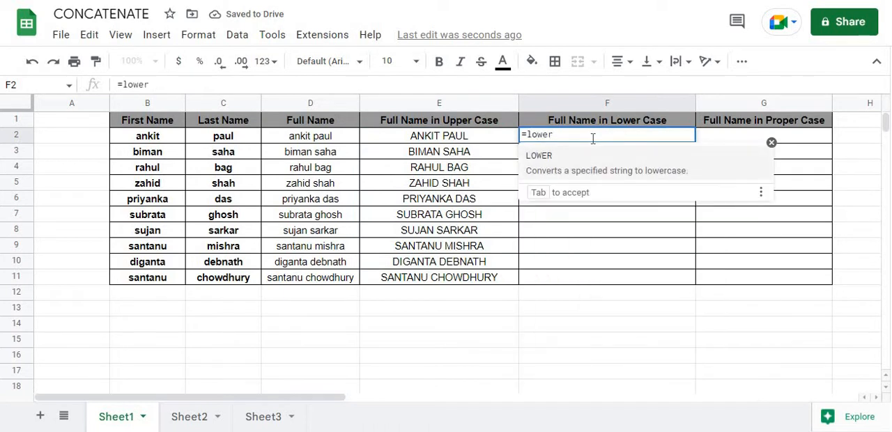
{"action": "type", "text": "("}
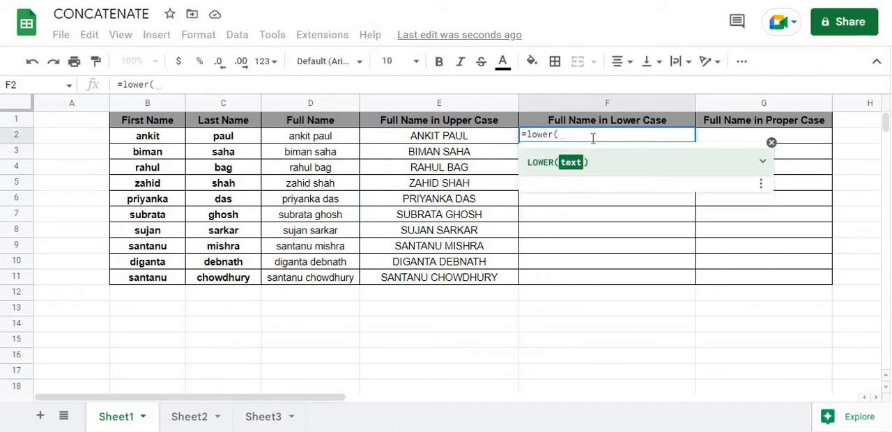
{"action": "left_click", "coordinate": [153, 145]}
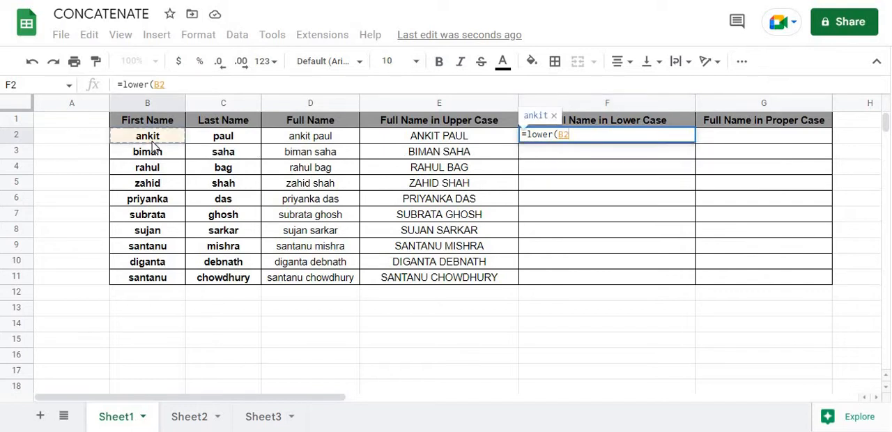
{"action": "type", "text": "&\" "}
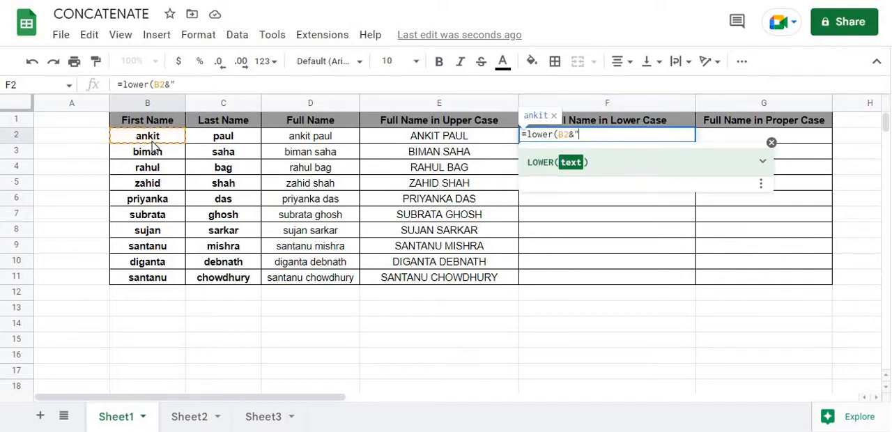
{"action": "type", "text": "\"&"}
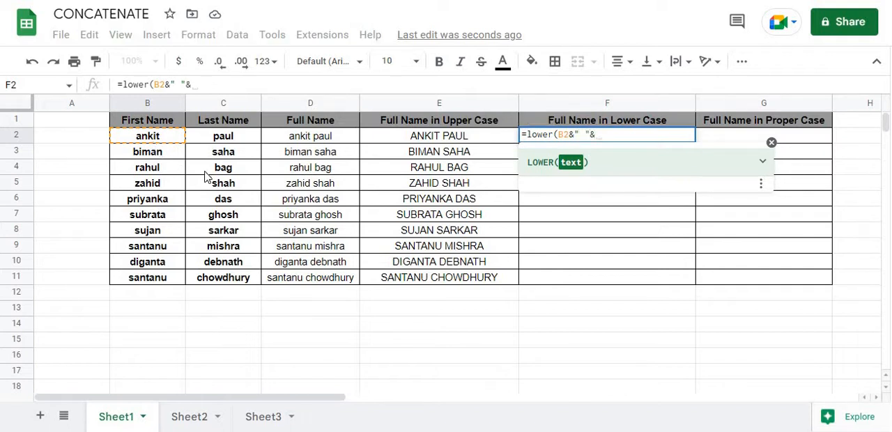
{"action": "left_click", "coordinate": [236, 141]}
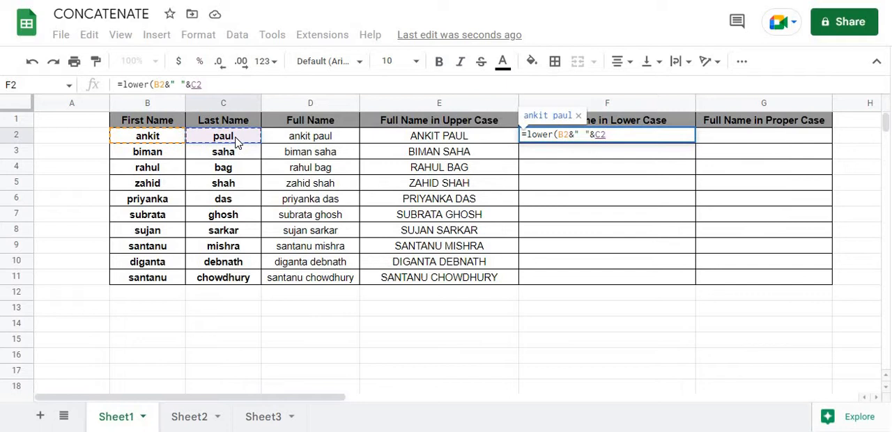
{"action": "type", "text": ")"}
{"action": "key", "text": "Return"}
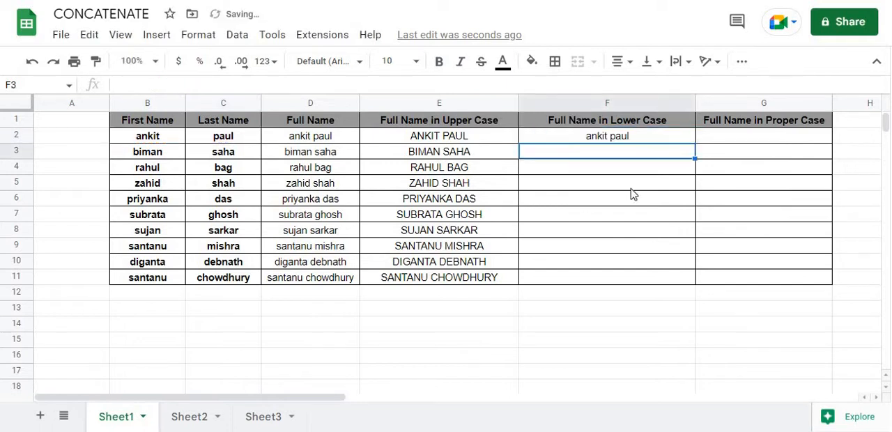
{"action": "left_click", "coordinate": [662, 139]}
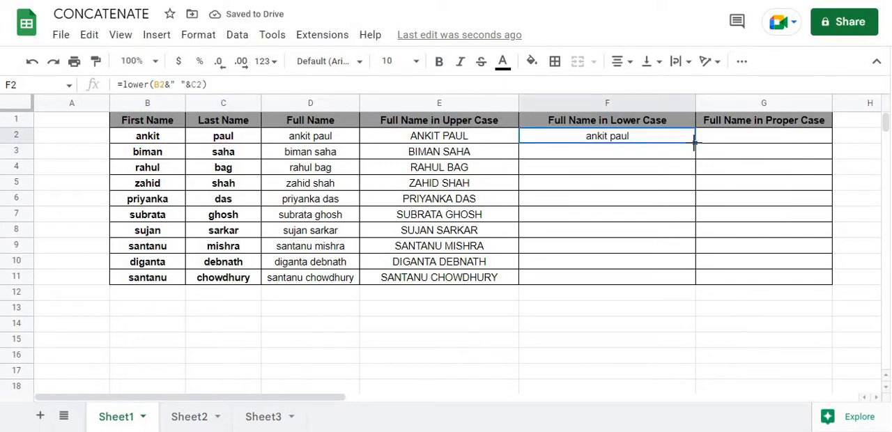
{"action": "left_click_drag", "start_coordinate": [695, 143], "coordinate": [694, 280]}
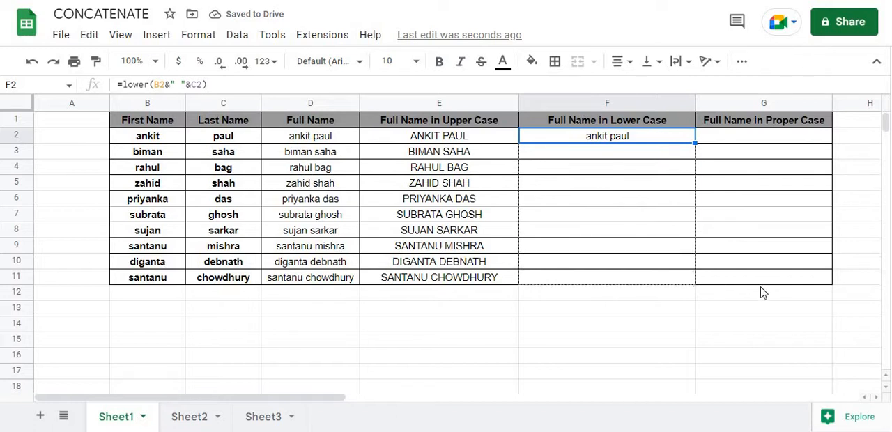
Step: Build the proper-case full name in G2 with =PROPER(B2&" "&C2)
{"action": "left_click", "coordinate": [778, 143]}
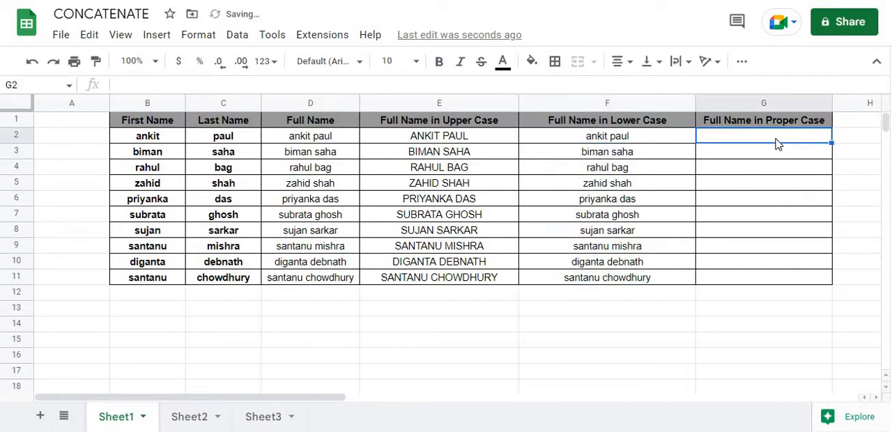
{"action": "type", "text": "="}
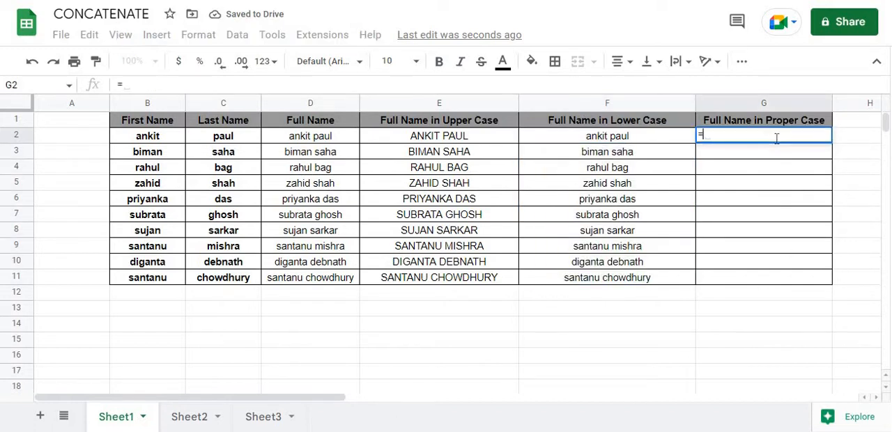
{"action": "type", "text": "proper"}
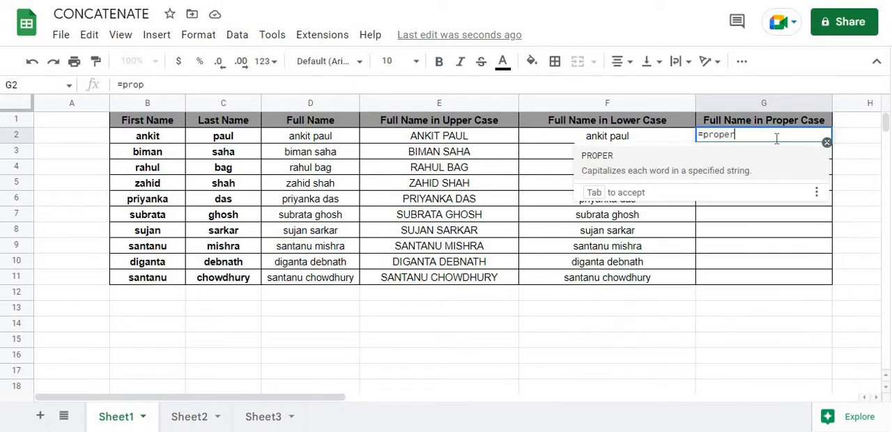
{"action": "left_click", "coordinate": [739, 163]}
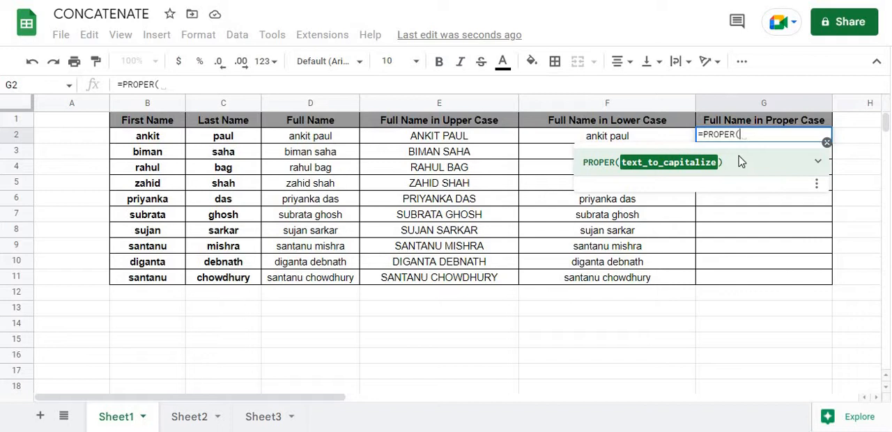
{"action": "left_click", "coordinate": [164, 136]}
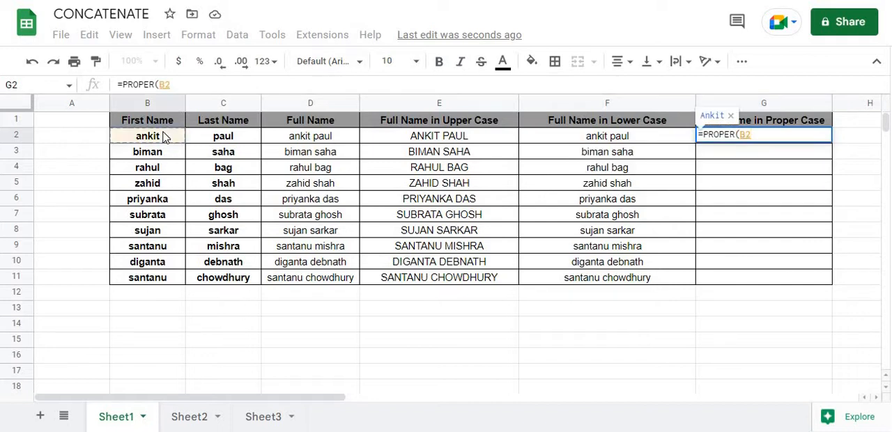
{"action": "type", "text": "&"}
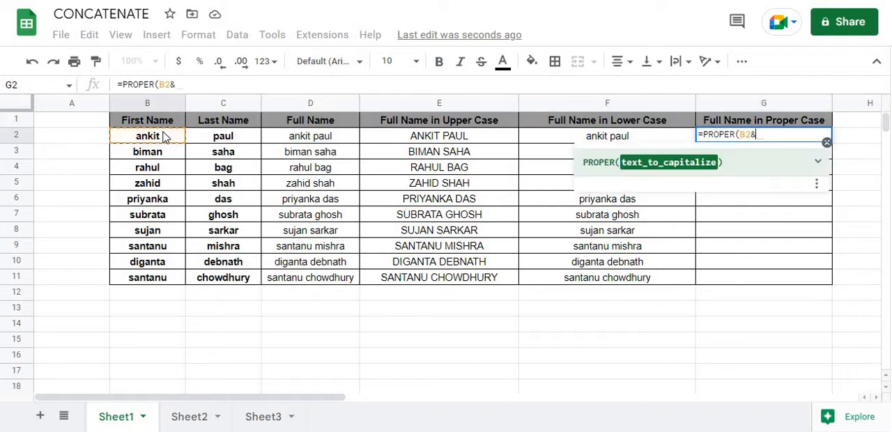
{"action": "type", "text": "\""}
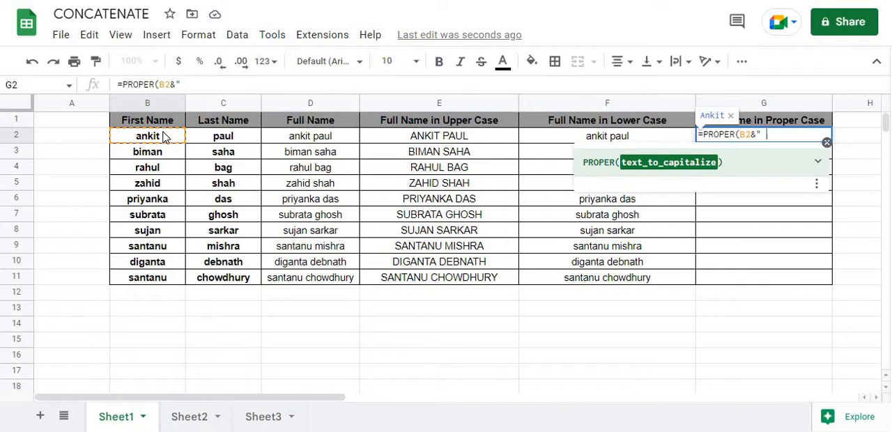
{"action": "type", "text": " \"&"}
{"action": "left_click", "coordinate": [219, 142]}
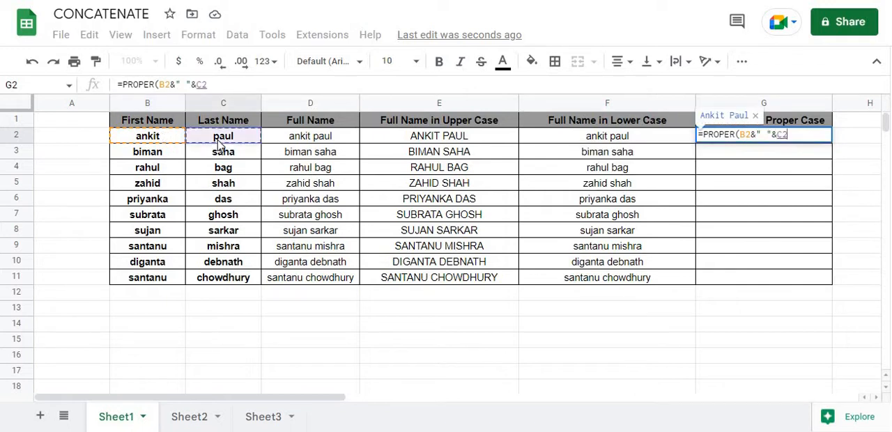
{"action": "type", "text": ")"}
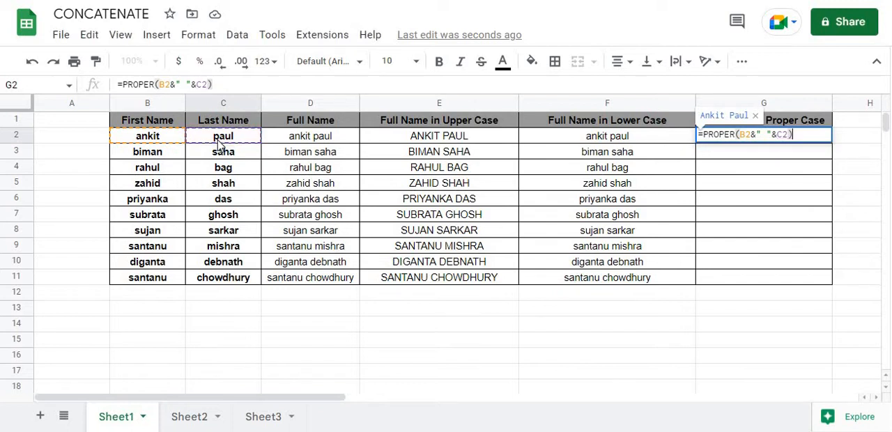
{"action": "key", "text": "Return"}
Step: Fill the proper-case formula from G2 down to G11
{"action": "left_click", "coordinate": [804, 128]}
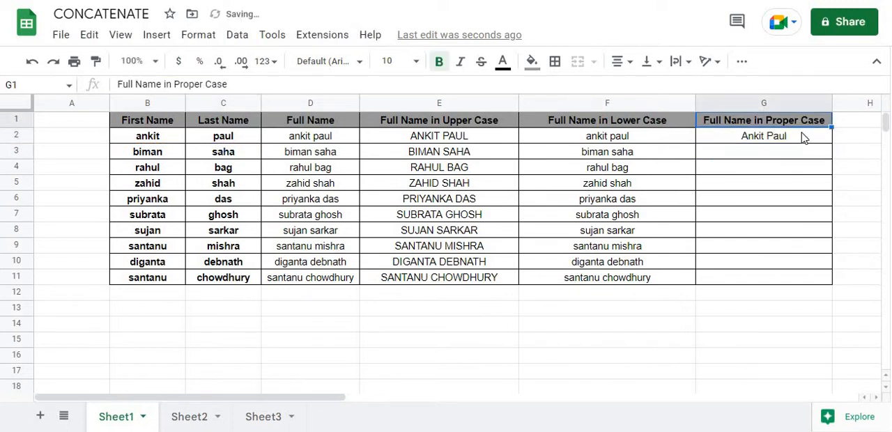
{"action": "left_click", "coordinate": [812, 141]}
{"action": "left_click_drag", "start_coordinate": [831, 143], "coordinate": [827, 279]}
{"action": "left_click", "coordinate": [753, 342]}
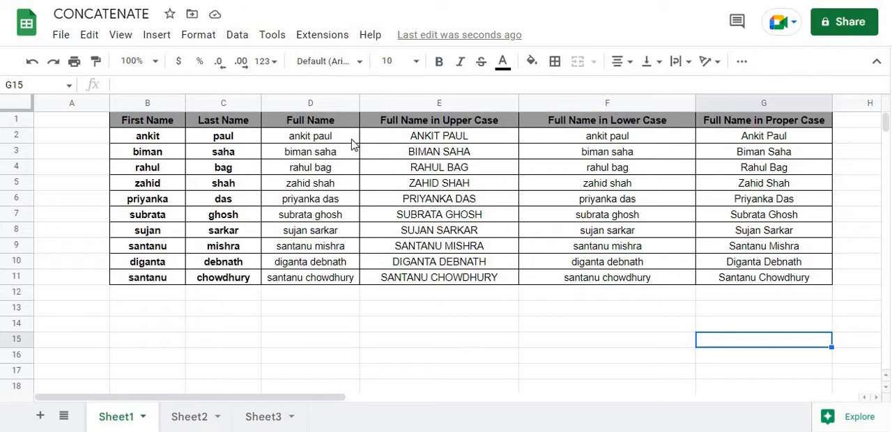
{"action": "left_click", "coordinate": [321, 218]}
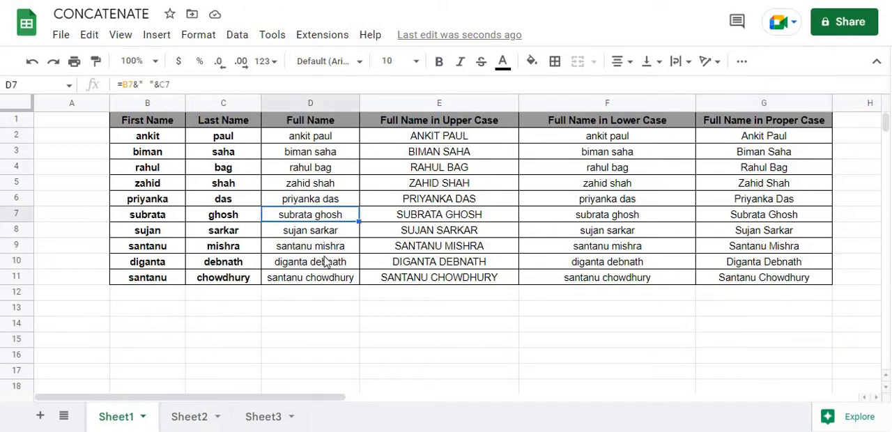
{"action": "left_click", "coordinate": [322, 262]}
{"action": "left_click", "coordinate": [196, 376]}
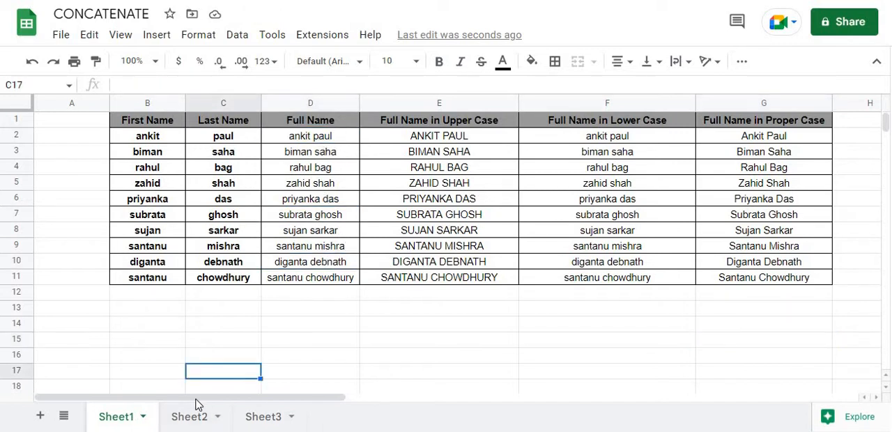
Step: On Sheet2, join the pincode, city, state and phone number without separators in G3 using =CONCATENATE(B3,C3,D3,E3)
{"action": "left_click", "coordinate": [191, 419]}
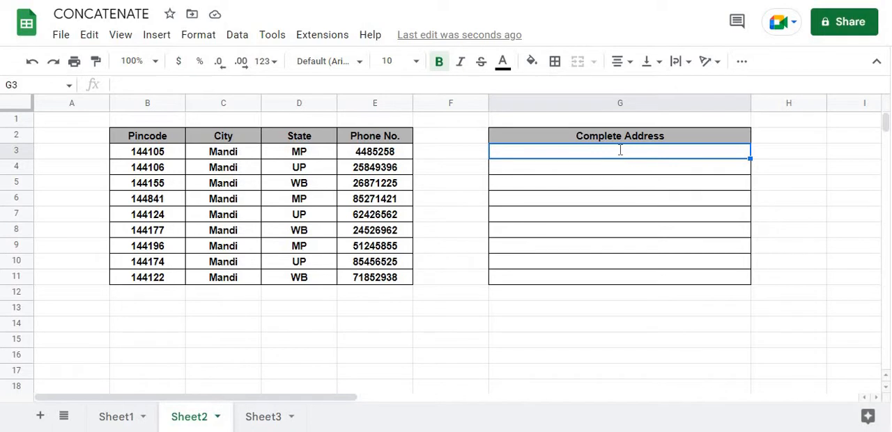
{"action": "type", "text": "="}
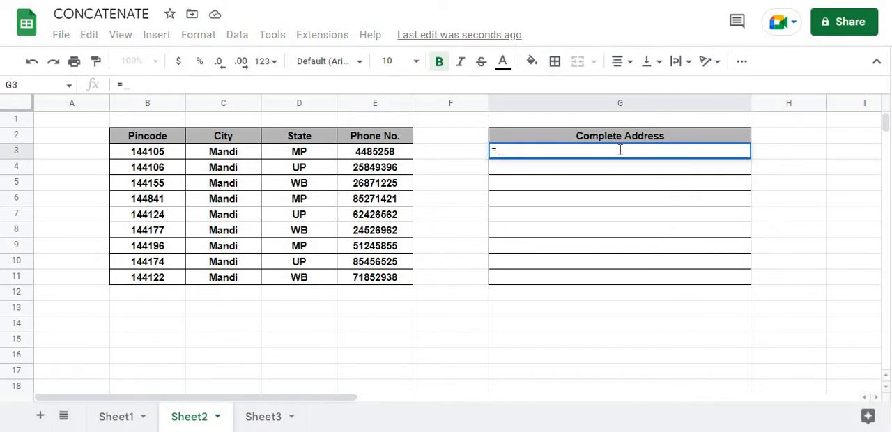
{"action": "type", "text": "conca"}
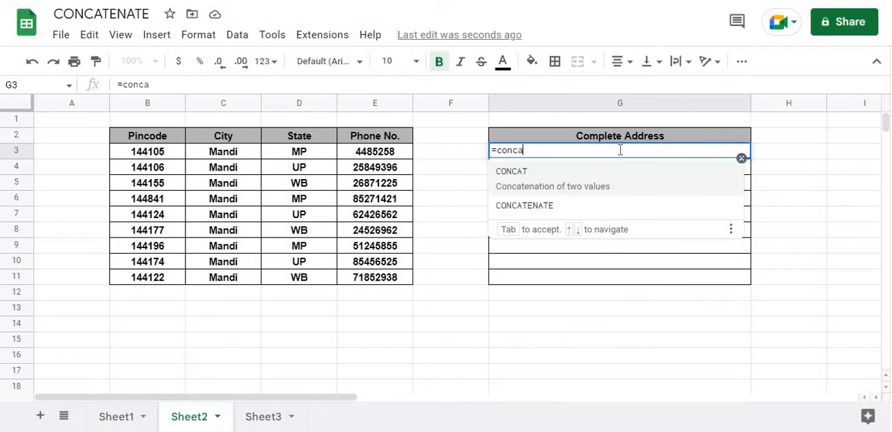
{"action": "left_click", "coordinate": [610, 203]}
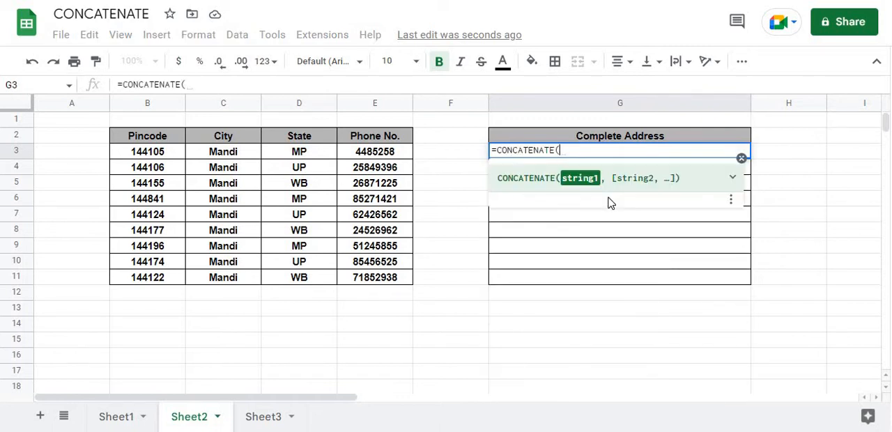
{"action": "left_click", "coordinate": [146, 154]}
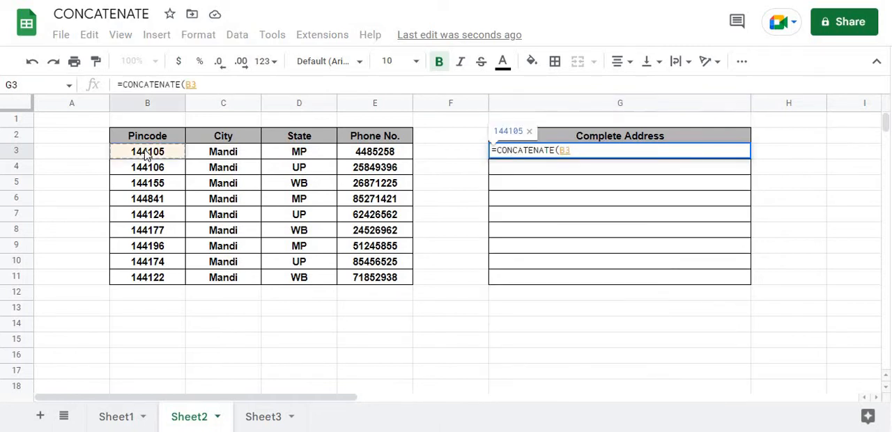
{"action": "type", "text": ","}
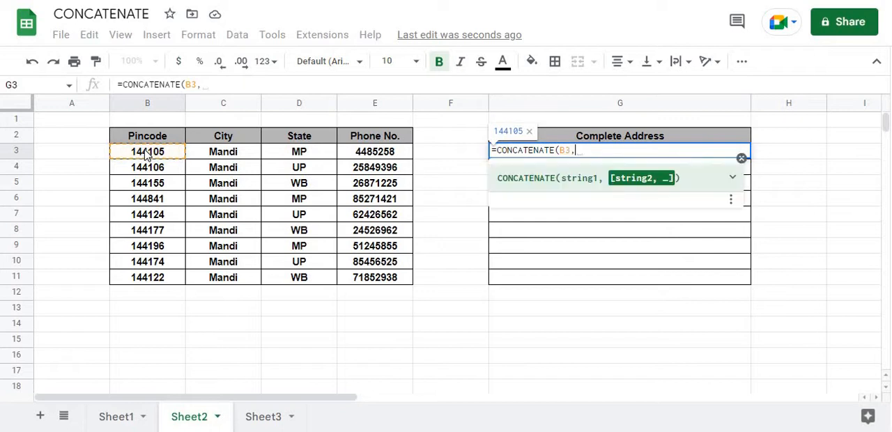
{"action": "left_click", "coordinate": [216, 155]}
{"action": "type", "text": ","}
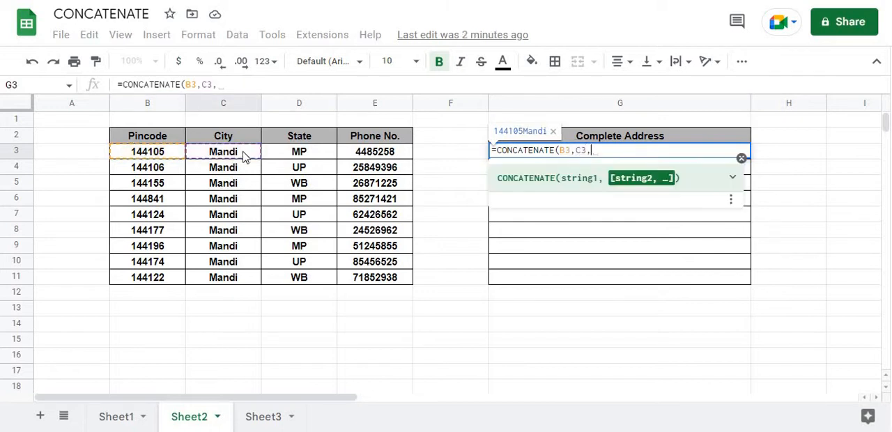
{"action": "left_click", "coordinate": [258, 154]}
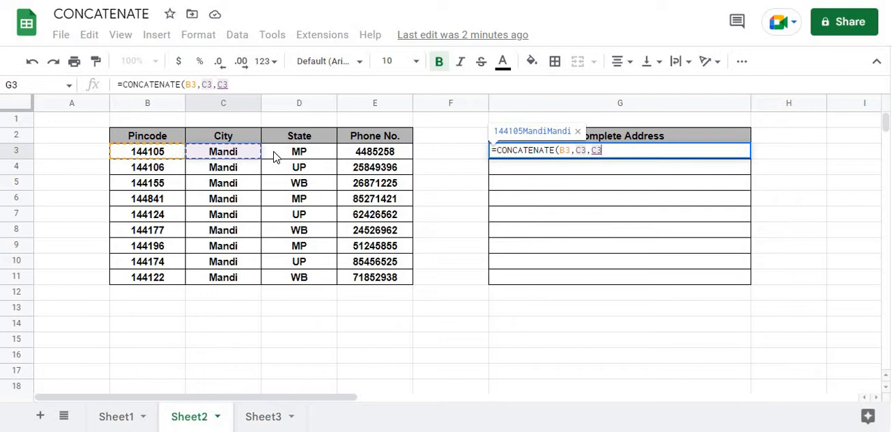
{"action": "key", "text": "BackSpace"}
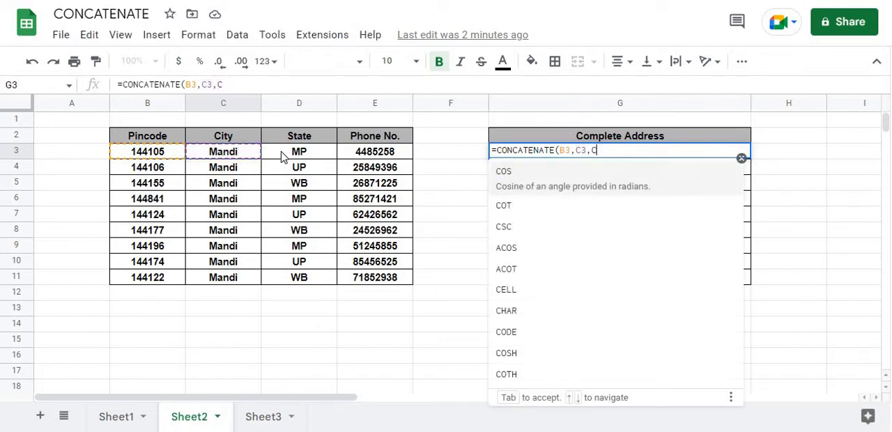
{"action": "key", "text": "BackSpace"}
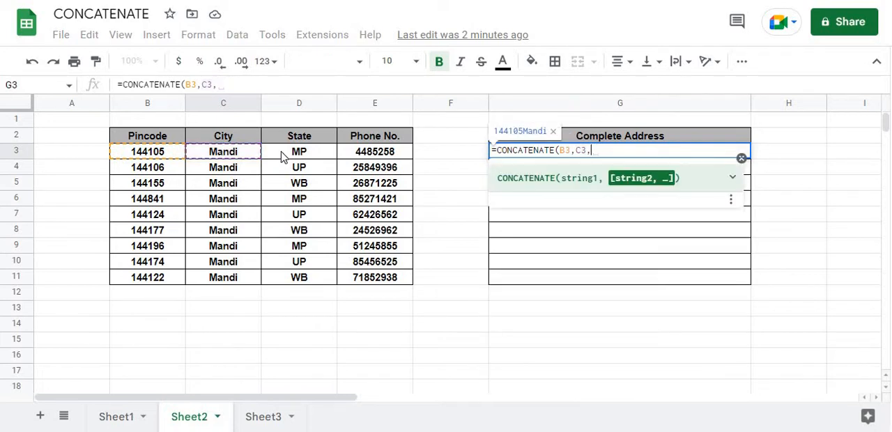
{"action": "left_click", "coordinate": [283, 157]}
{"action": "type", "text": ","}
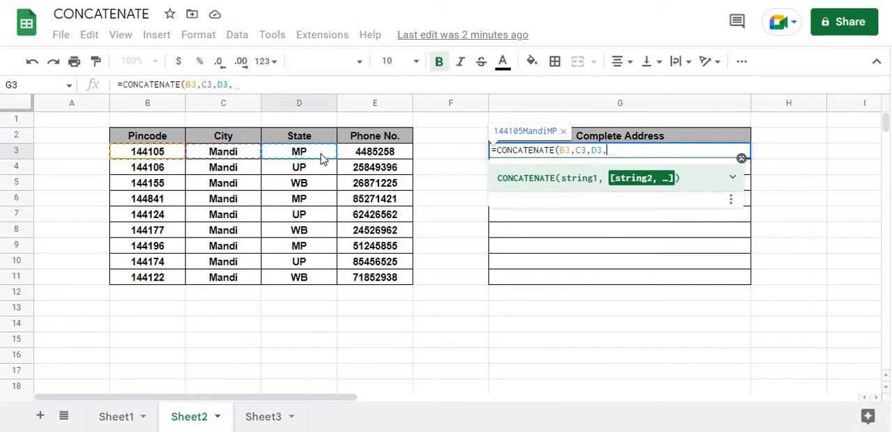
{"action": "left_click", "coordinate": [370, 157]}
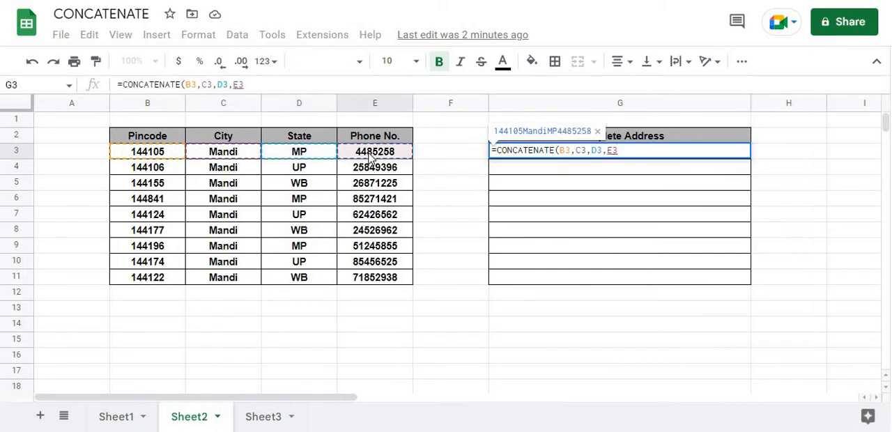
{"action": "type", "text": ")"}
{"action": "key", "text": "Return"}
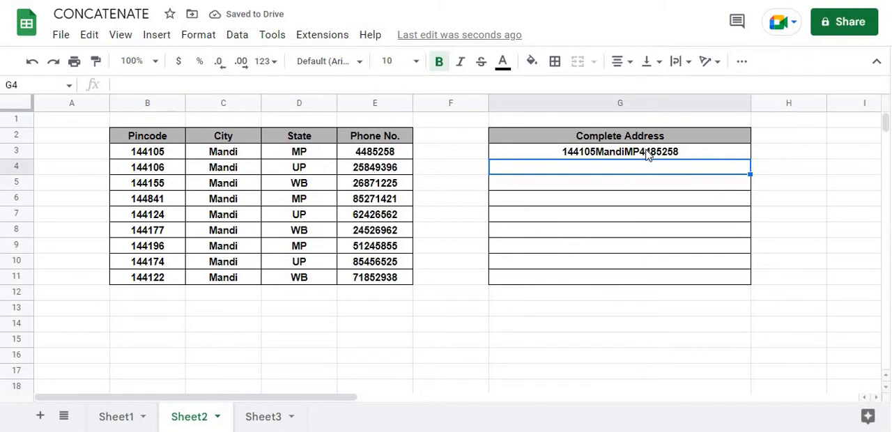
Step: Clear the unspaced CONCATENATE formula from G3
{"action": "left_click", "coordinate": [647, 155]}
{"action": "double_click", "coordinate": [648, 154]}
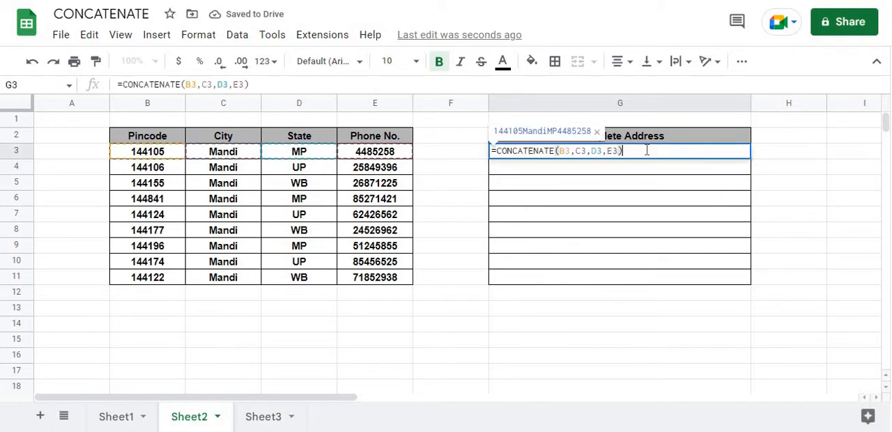
{"action": "key", "text": "BackSpace"}
{"action": "key", "text": "BackSpace"}
{"action": "key", "text": "BackSpace"}
{"action": "key", "text": "BackSpace"}
{"action": "key", "text": "BackSpace"}
{"action": "key", "text": "BackSpace"}
{"action": "key", "text": "BackSpace"}
{"action": "key", "text": "BackSpace"}
{"action": "key", "text": "BackSpace"}
{"action": "key", "text": "BackSpace"}
{"action": "key", "text": "BackSpace"}
{"action": "key", "text": "BackSpace"}
{"action": "key", "text": "BackSpace"}
{"action": "key", "text": "BackSpace"}
{"action": "key", "text": "BackSpace"}
{"action": "key", "text": "BackSpace"}
{"action": "key", "text": "BackSpace"}
{"action": "key", "text": "BackSpace"}
{"action": "key", "text": "BackSpace"}
{"action": "key", "text": "BackSpace"}
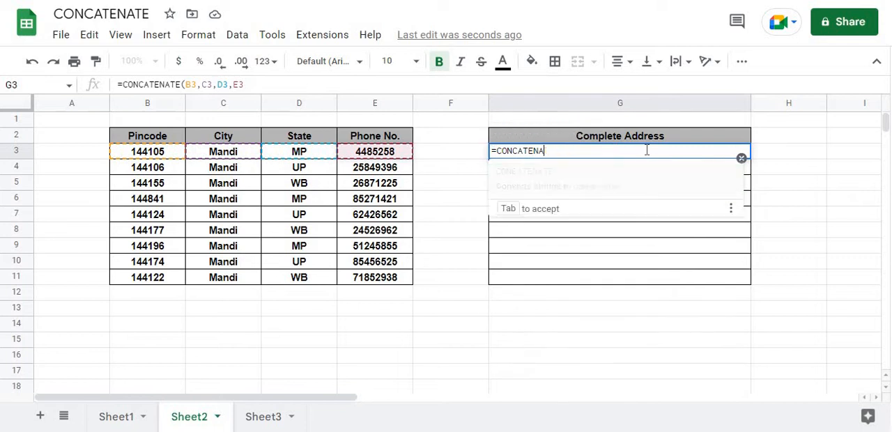
{"action": "left_click", "coordinate": [621, 249]}
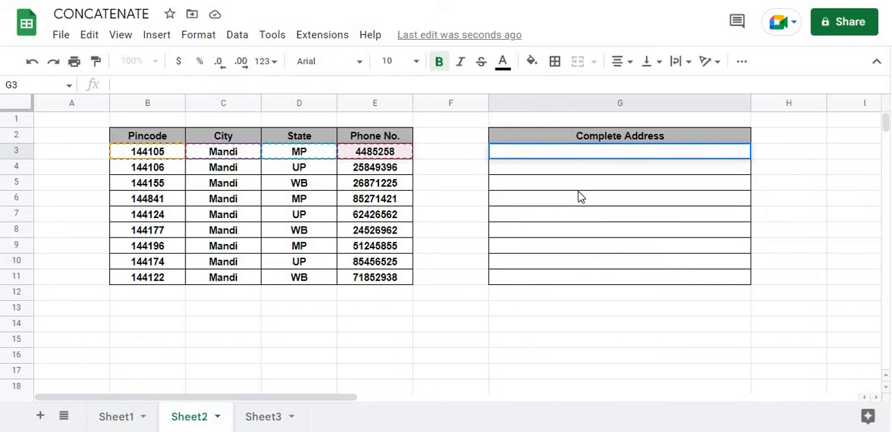
Step: Begin a CONCATENATE formula in G3 with B3 and C3, each followed by a " " separator
{"action": "left_click", "coordinate": [573, 155]}
{"action": "type", "text": "="}
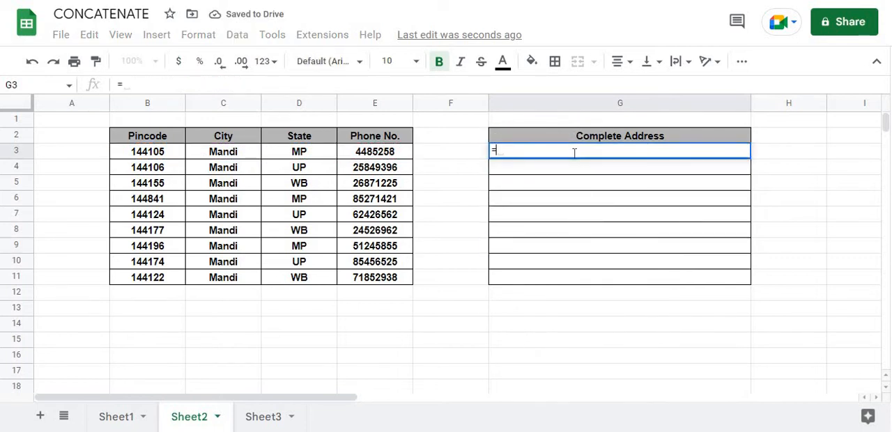
{"action": "type", "text": "conca"}
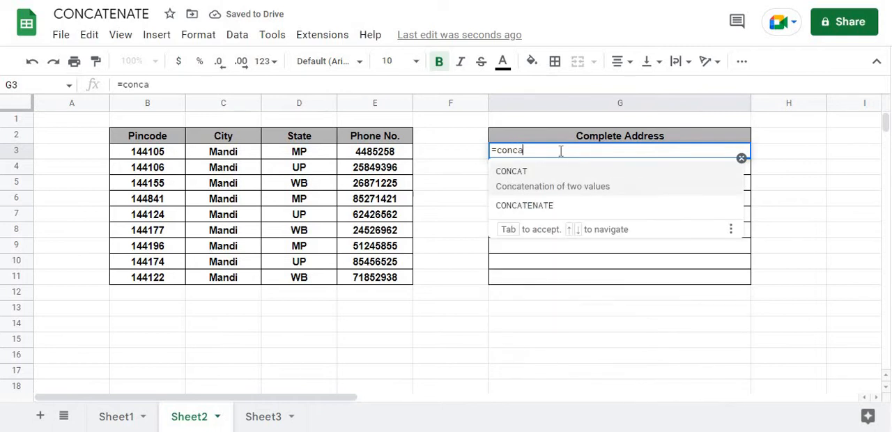
{"action": "left_click", "coordinate": [581, 202]}
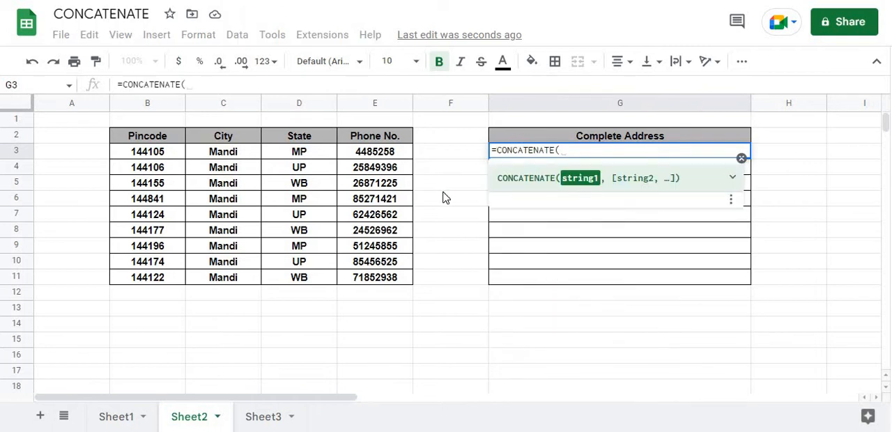
{"action": "left_click", "coordinate": [151, 153]}
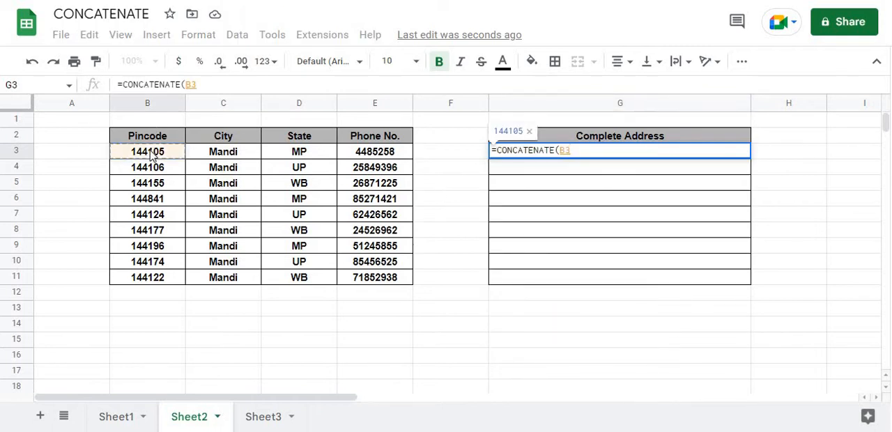
{"action": "type", "text": ",\""}
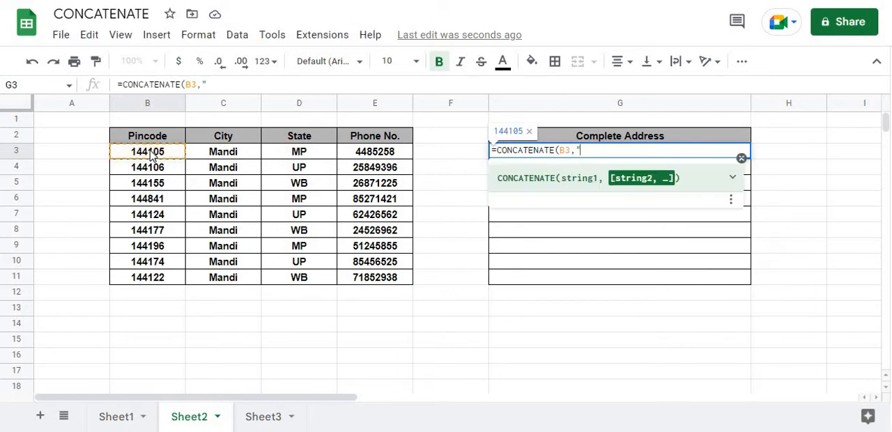
{"action": "type", "text": " \","}
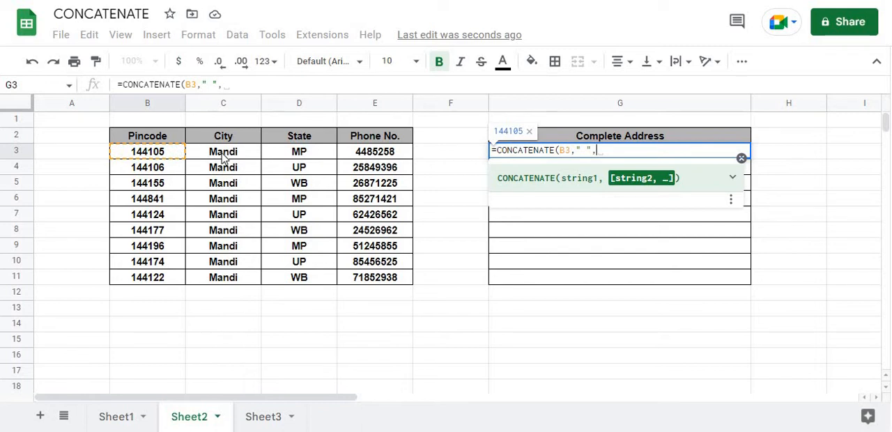
{"action": "left_click", "coordinate": [223, 158]}
{"action": "type", "text": ","}
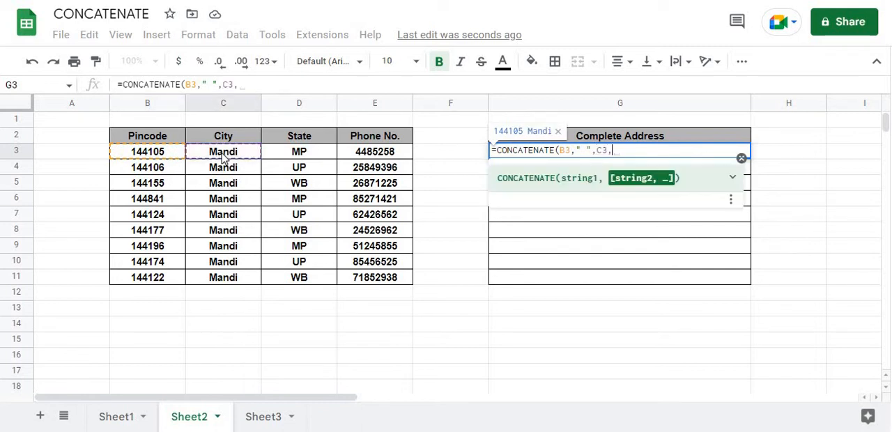
{"action": "type", "text": "\" \""}
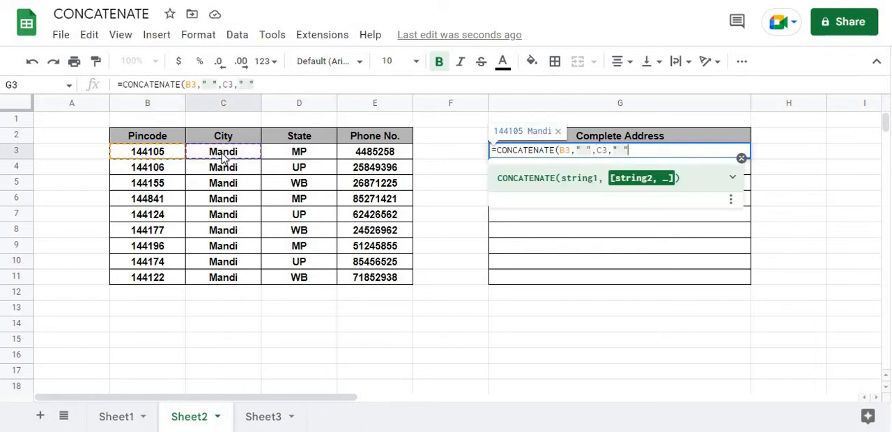
{"action": "type", "text": ","}
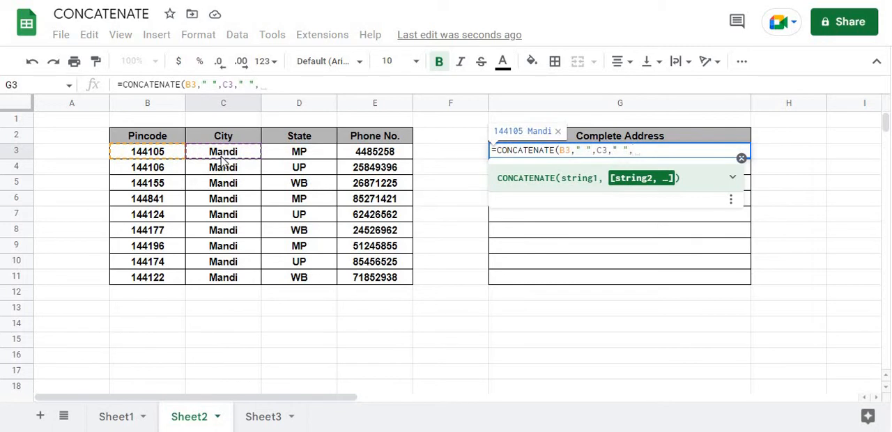
Step: Complete the G3 formula as =CONCATENATE(B3," ",C3," ",D3," ",E3) and fill it down to G11
{"action": "left_click", "coordinate": [305, 156]}
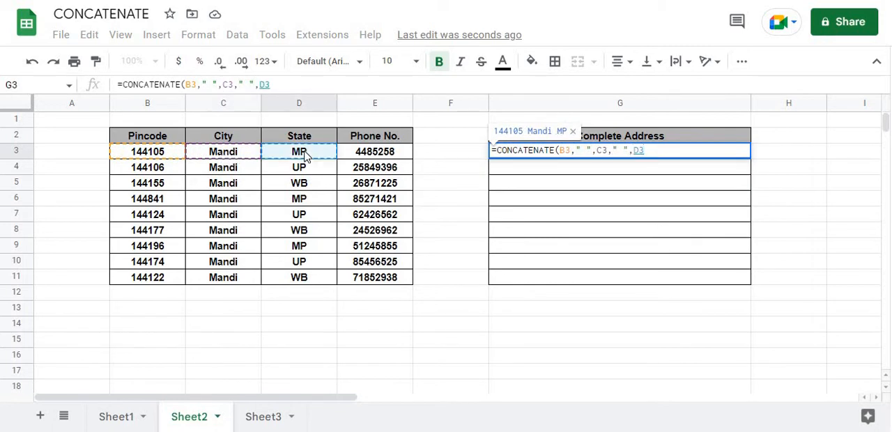
{"action": "type", "text": ",\" \""}
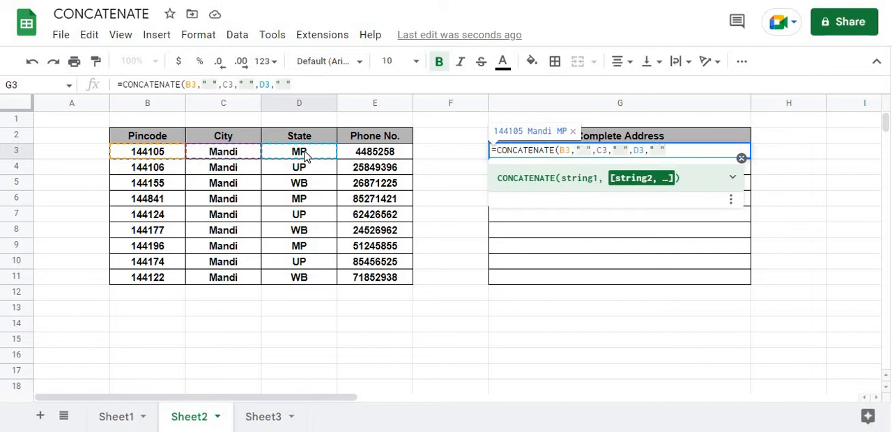
{"action": "type", "text": ","}
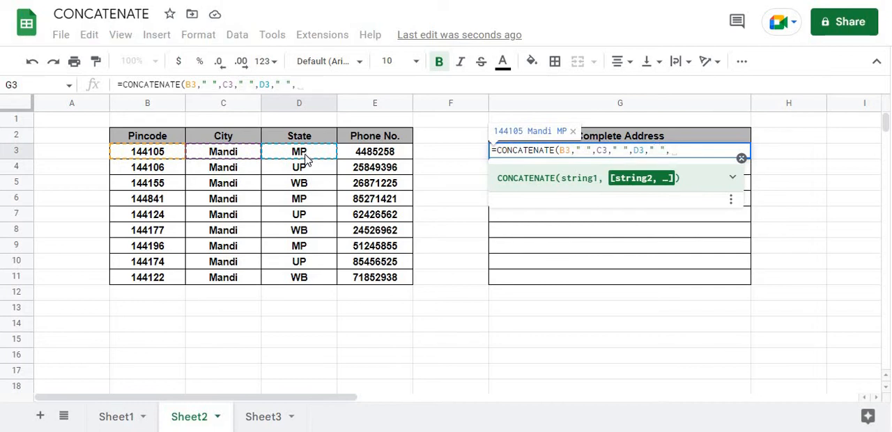
{"action": "left_click", "coordinate": [359, 159]}
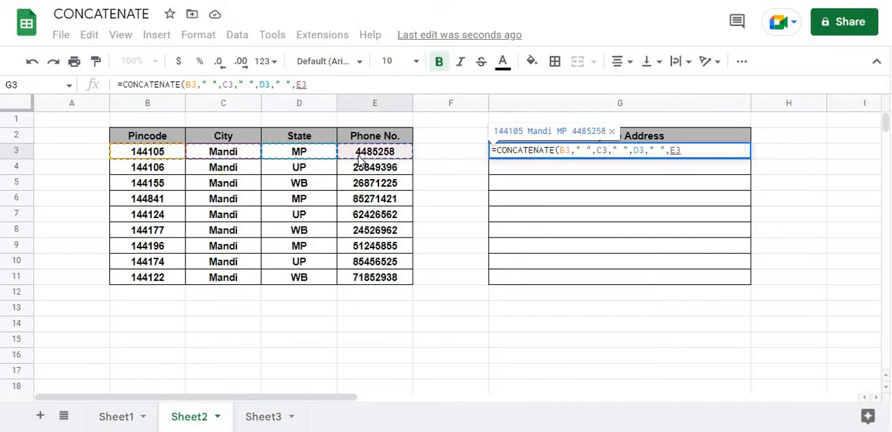
{"action": "type", "text": ")"}
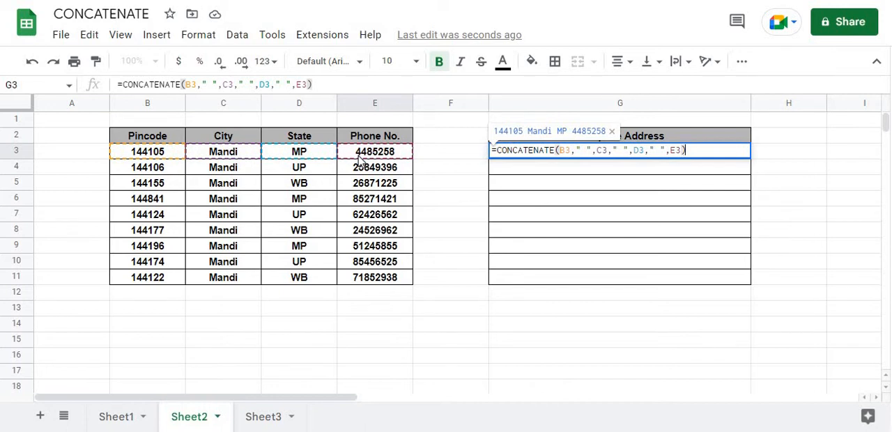
{"action": "key", "text": "Return"}
{"action": "key", "text": "Up"}
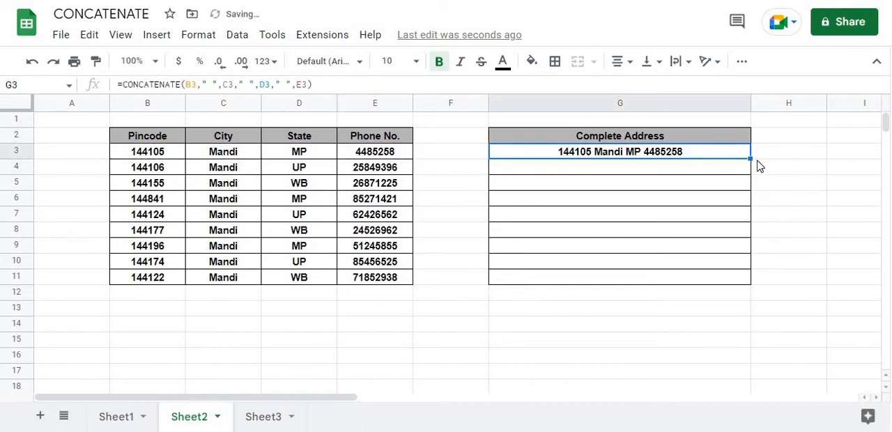
{"action": "left_click_drag", "start_coordinate": [750, 159], "coordinate": [774, 271]}
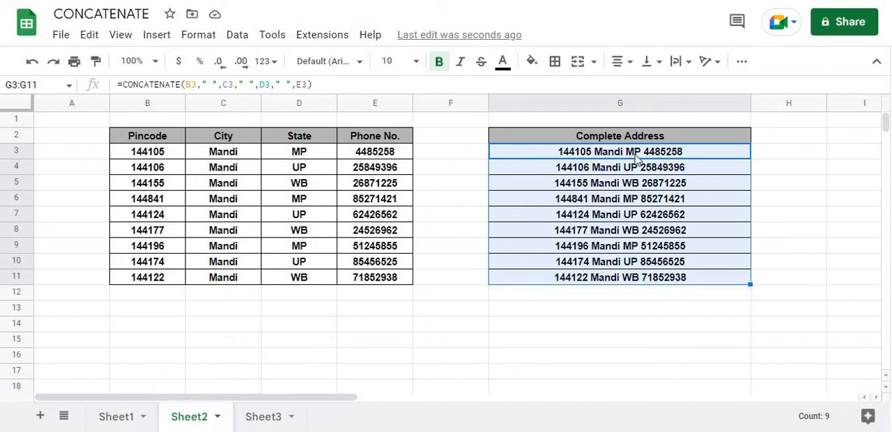
Step: Clear all the concatenated addresses from the Complete Address column, G3 to G11
{"action": "left_click", "coordinate": [631, 184]}
{"action": "left_click", "coordinate": [635, 159]}
{"action": "key", "text": "Delete"}
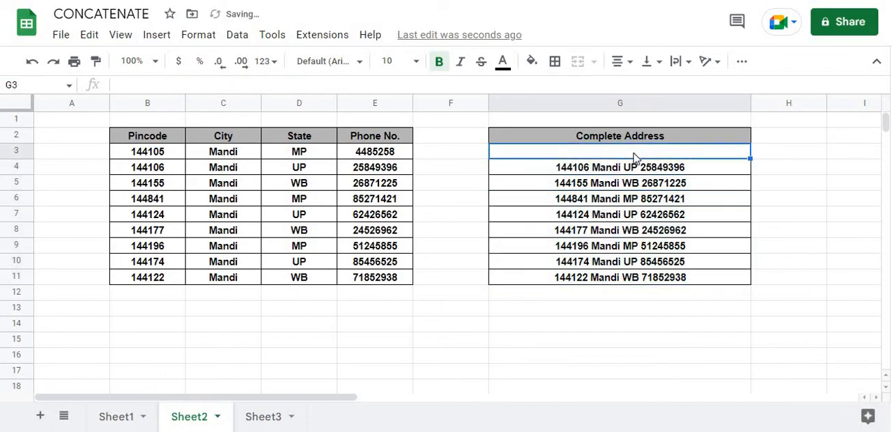
{"action": "left_click_drag", "start_coordinate": [649, 171], "coordinate": [658, 327]}
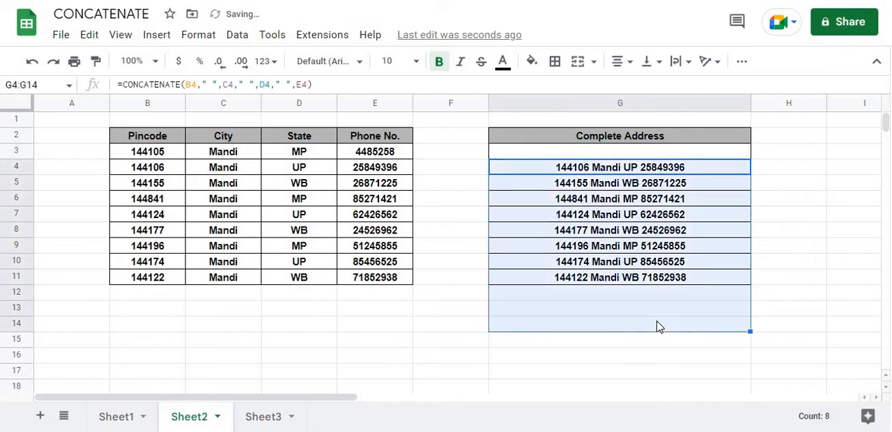
{"action": "key", "text": "Delete"}
Step: Begin an ampersand formula in G3 that joins B3, a " " separator and C3
{"action": "left_click", "coordinate": [621, 155]}
{"action": "type", "text": "="}
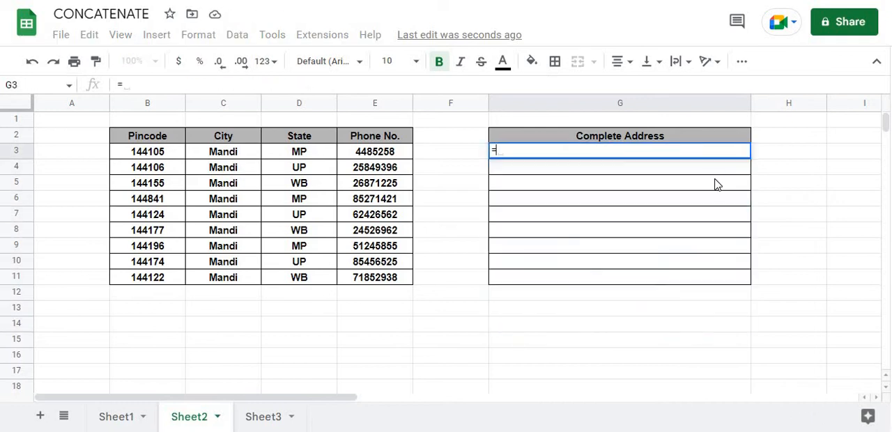
{"action": "left_click", "coordinate": [159, 159]}
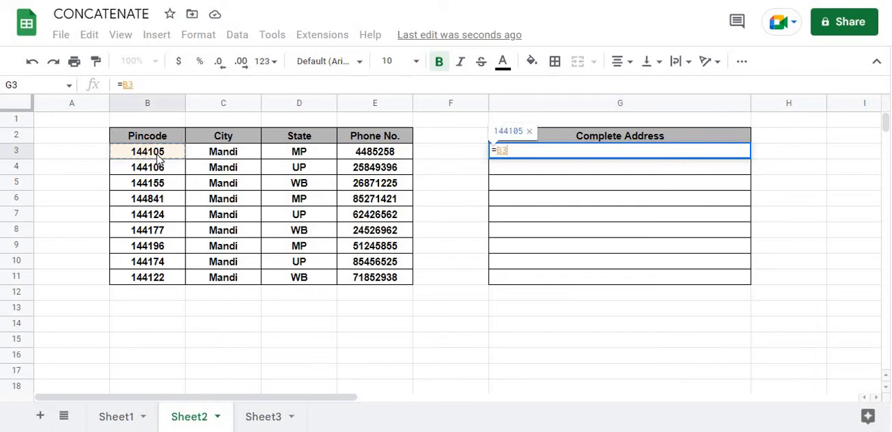
{"action": "type", "text": "&"}
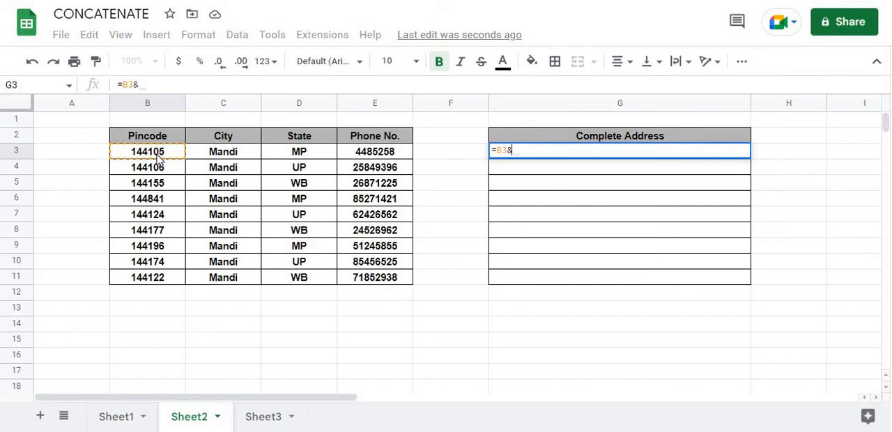
{"action": "type", "text": "\" \""}
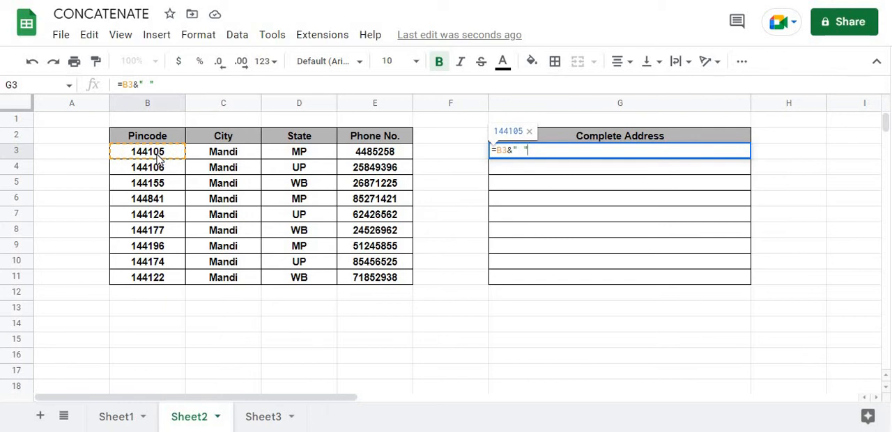
{"action": "type", "text": "&"}
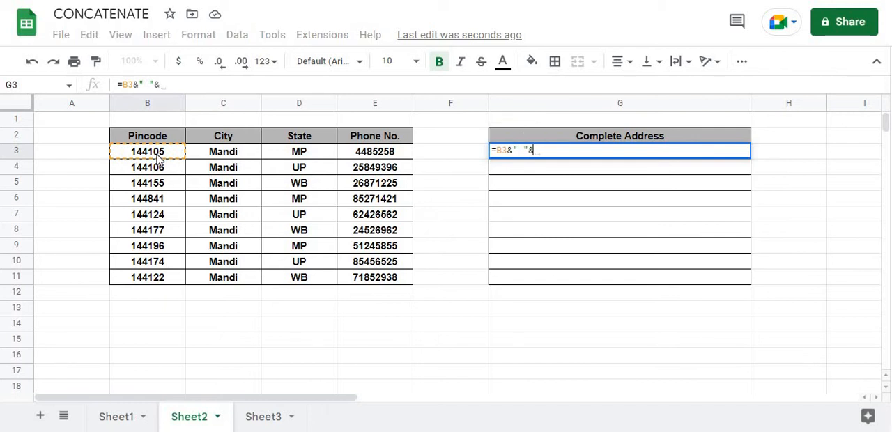
{"action": "left_click", "coordinate": [215, 160]}
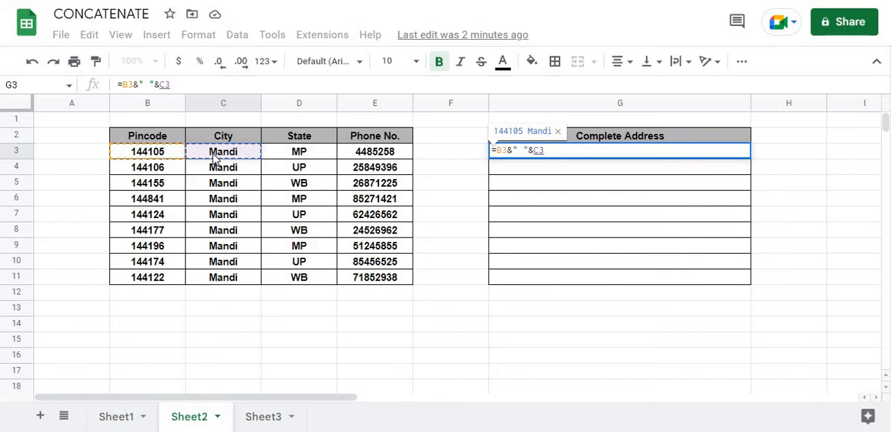
Step: Complete the G3 formula as =B3&" "&C3&" "&D3&" "&E3 and enter it
{"action": "type", "text": "&"}
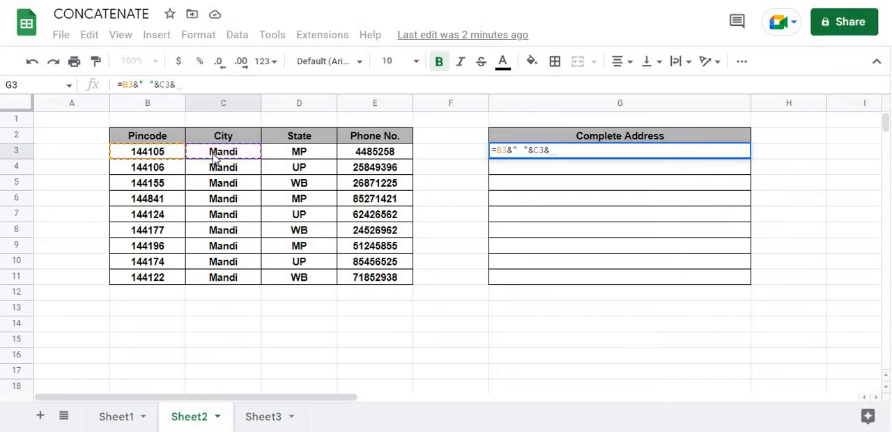
{"action": "type", "text": "\" \""}
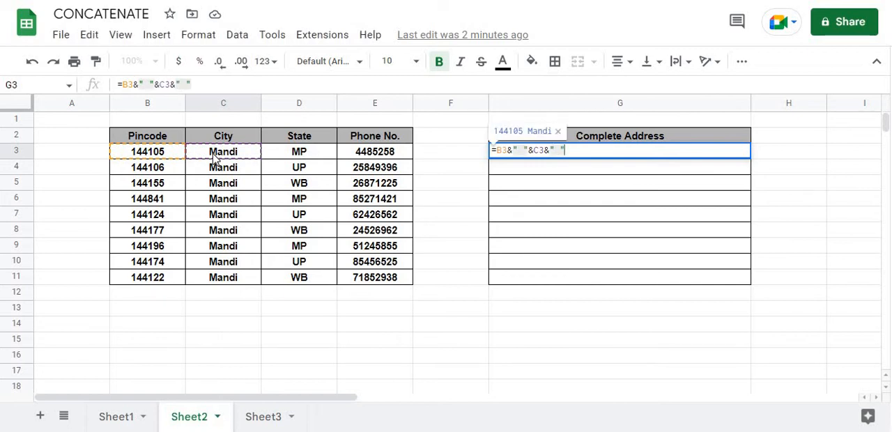
{"action": "type", "text": "&"}
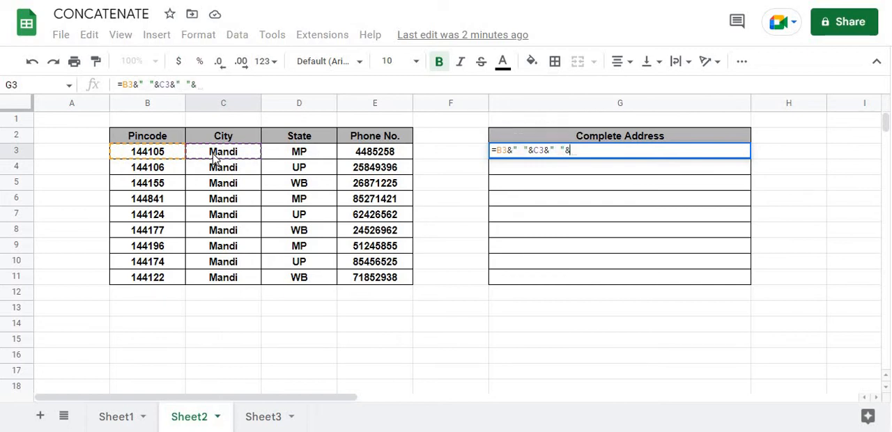
{"action": "left_click", "coordinate": [303, 159]}
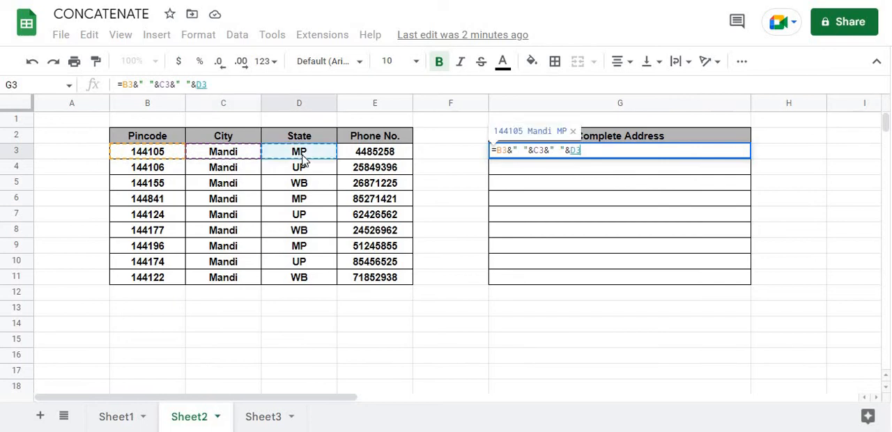
{"action": "type", "text": "&"}
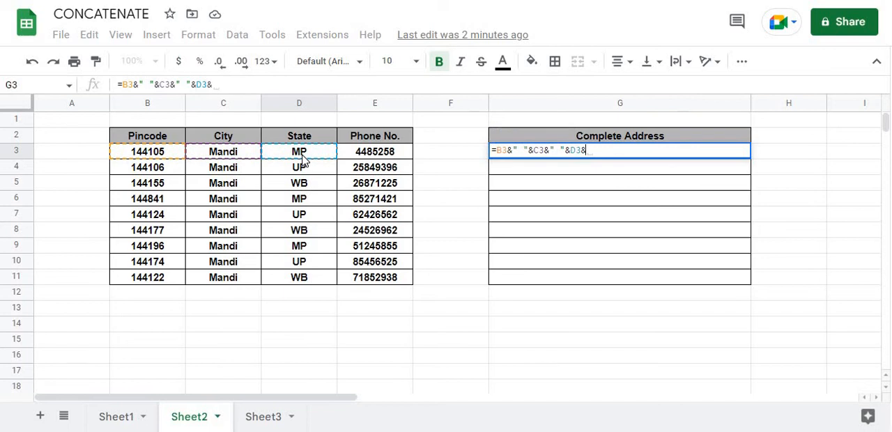
{"action": "type", "text": "\" \""}
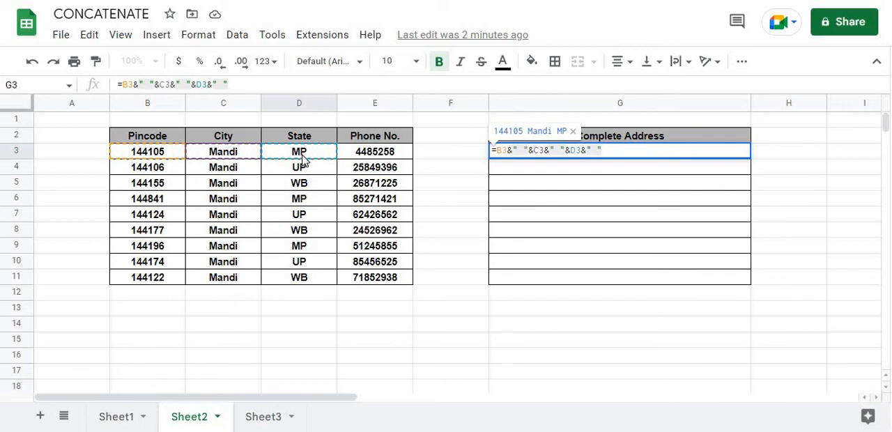
{"action": "type", "text": "&"}
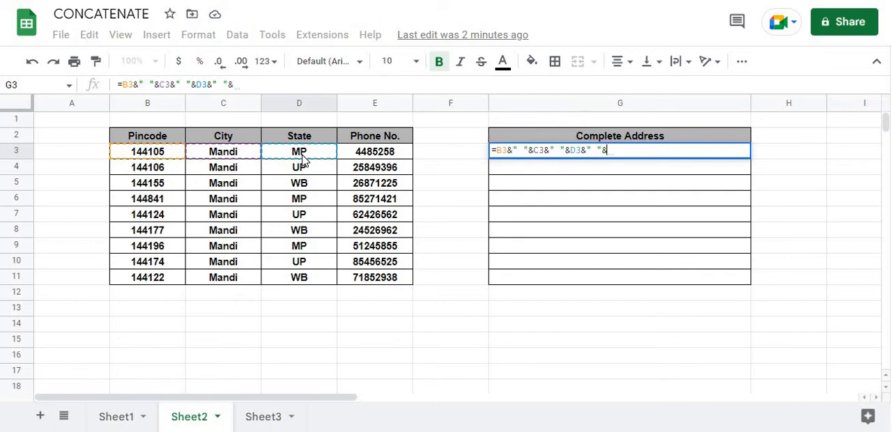
{"action": "left_click", "coordinate": [374, 159]}
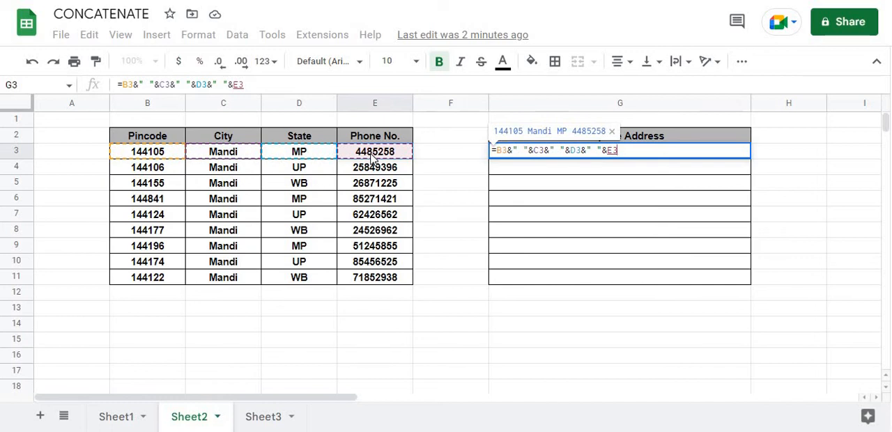
{"action": "key", "text": "Return"}
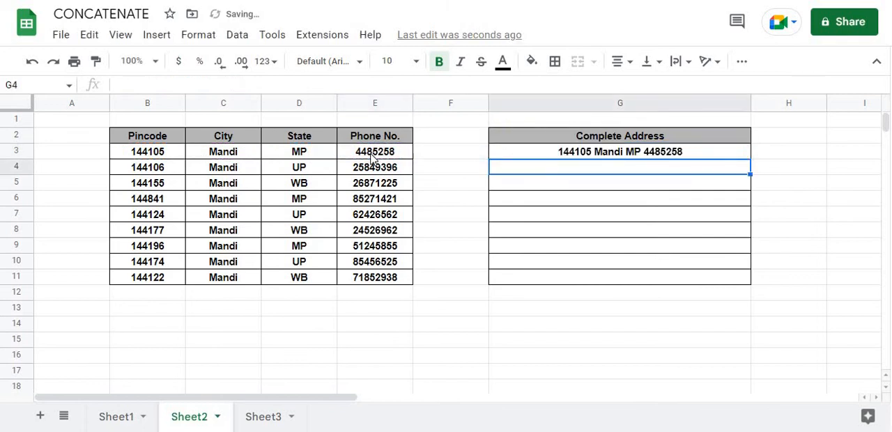
Step: Fill the G3 ampersand formula down the Complete Address column to G11
{"action": "left_click", "coordinate": [743, 155]}
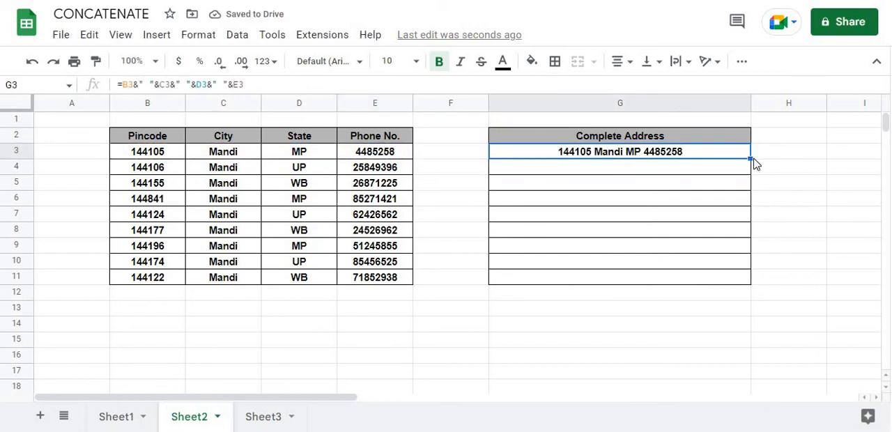
{"action": "left_click_drag", "start_coordinate": [752, 159], "coordinate": [750, 284]}
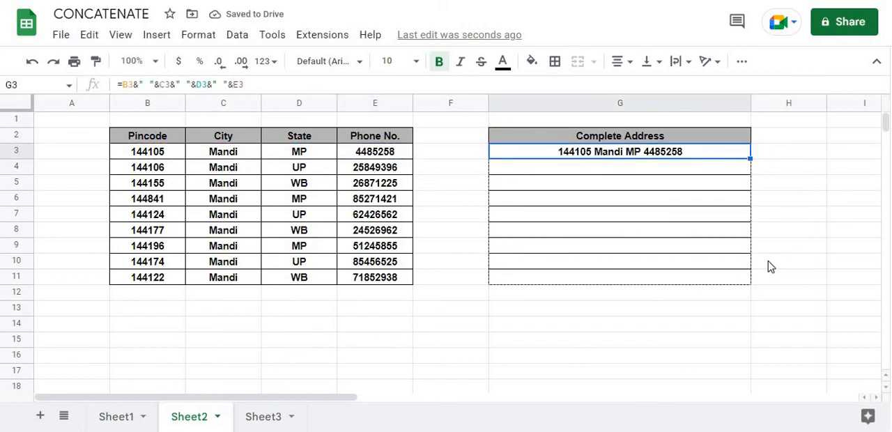
{"action": "left_click", "coordinate": [687, 312]}
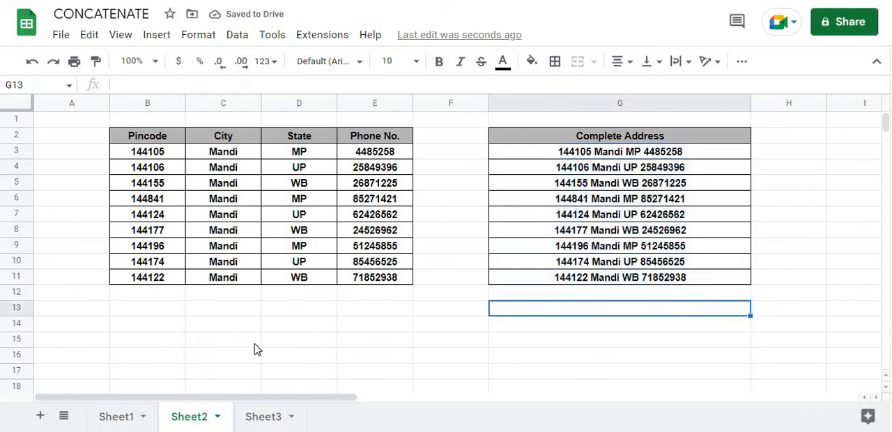
Step: On Sheet3, set D3 to 100 and inspect the formula in D7
{"action": "left_click", "coordinate": [271, 416]}
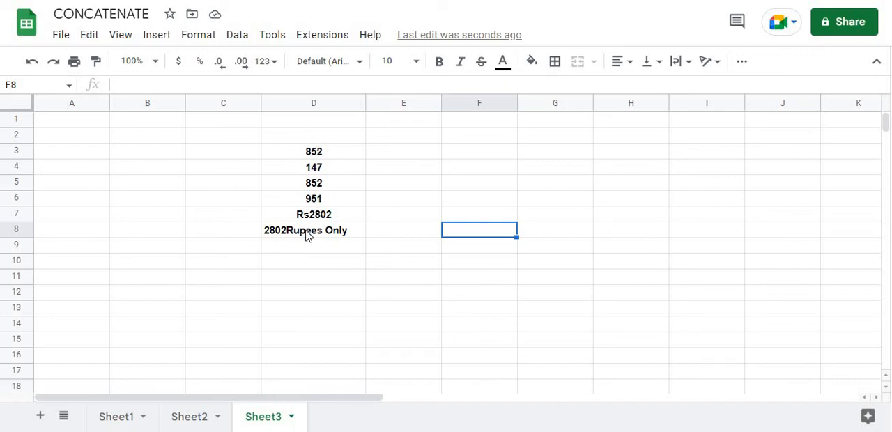
{"action": "left_click", "coordinate": [319, 157]}
{"action": "type", "text": "100"}
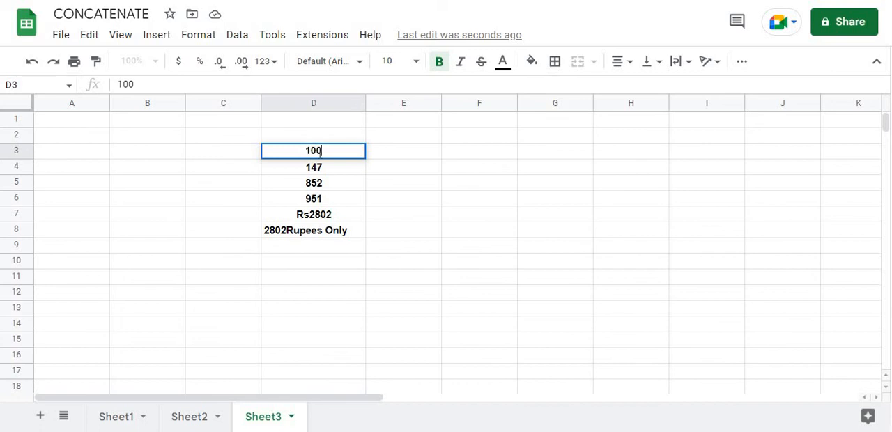
{"action": "key", "text": "Tab"}
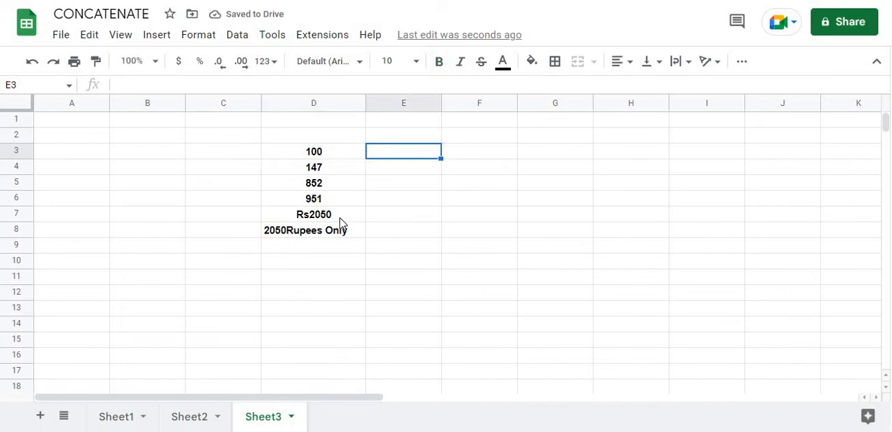
{"action": "left_click", "coordinate": [341, 222]}
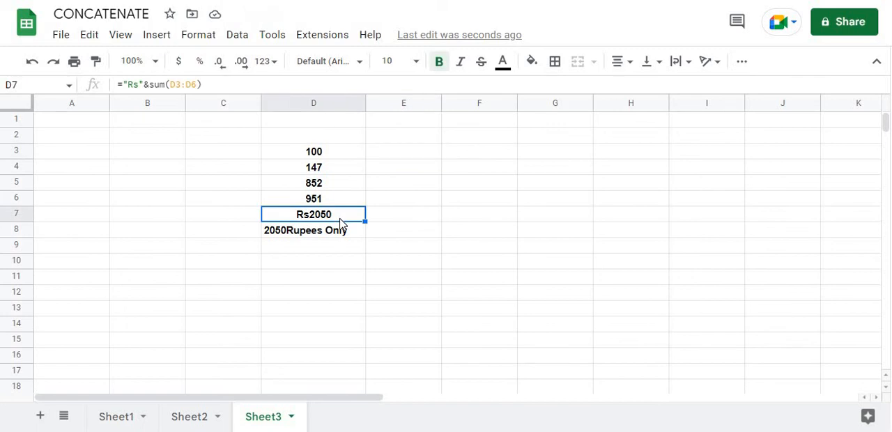
Step: Enter the formula ="Rs"&sum(D3:D6) in E7 to prefix the column total with Rs
{"action": "left_click", "coordinate": [388, 216]}
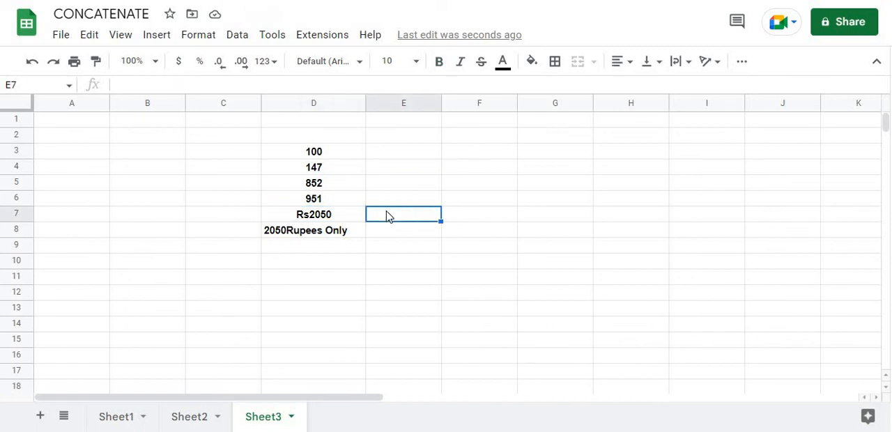
{"action": "type", "text": "="}
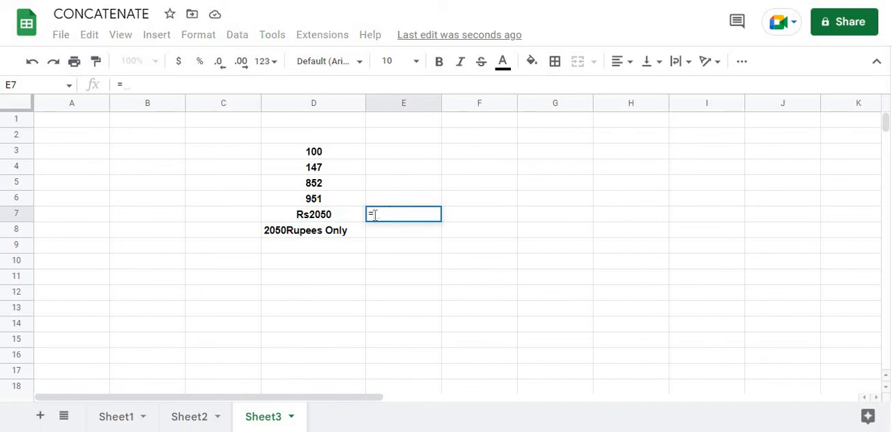
{"action": "type", "text": "\"RS"}
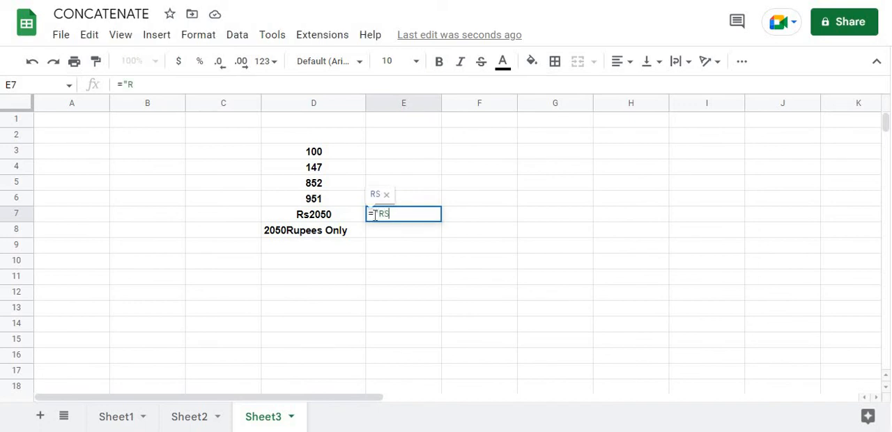
{"action": "key", "text": "BackSpace"}
{"action": "type", "text": "s\""}
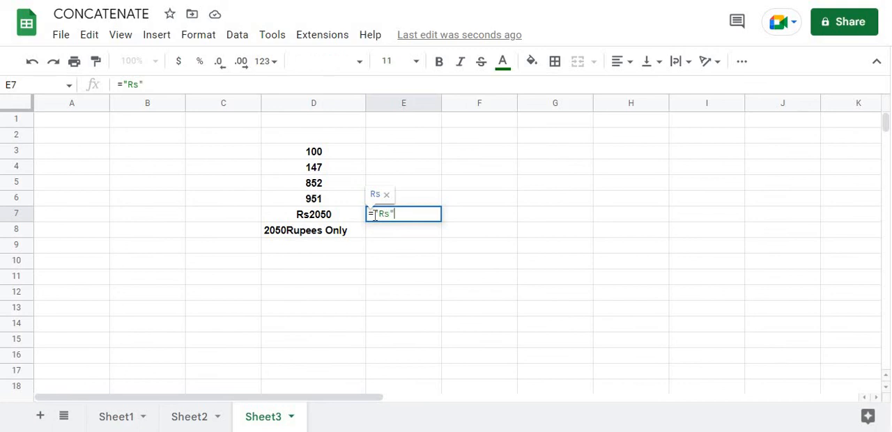
{"action": "type", "text": "&sum"}
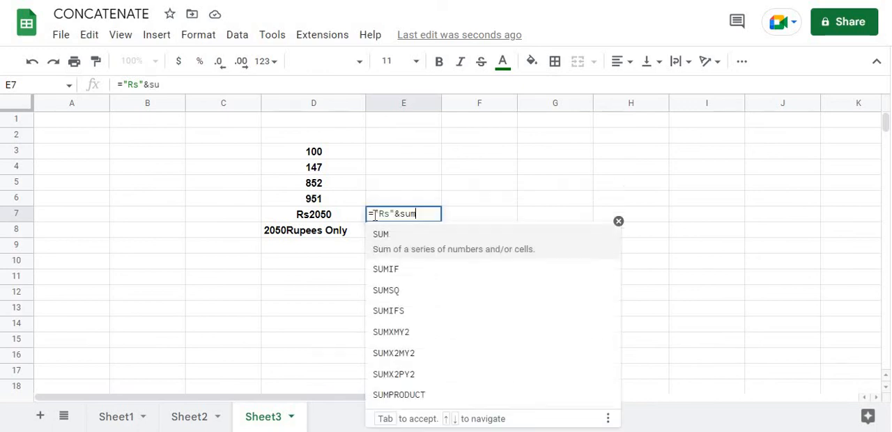
{"action": "type", "text": "("}
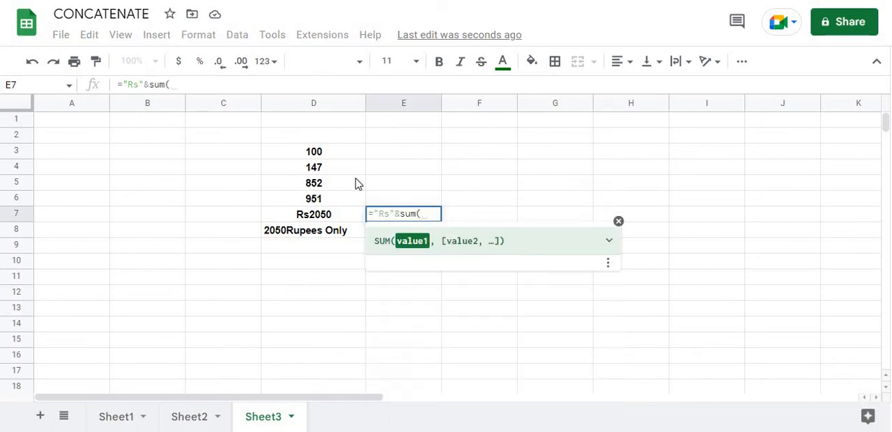
{"action": "left_click_drag", "start_coordinate": [315, 154], "coordinate": [316, 201]}
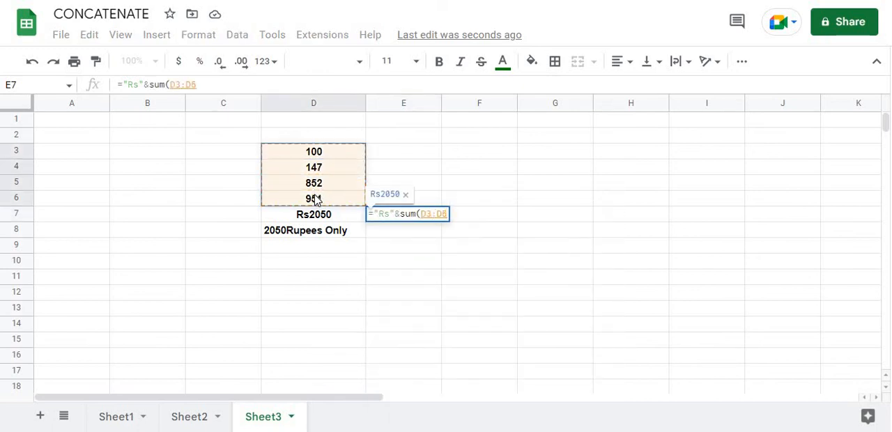
{"action": "type", "text": ")"}
{"action": "key", "text": "Return"}
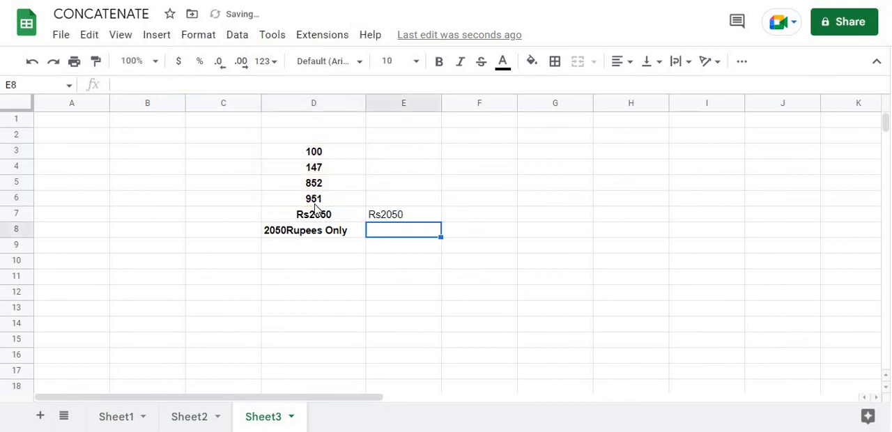
{"action": "left_click", "coordinate": [401, 219]}
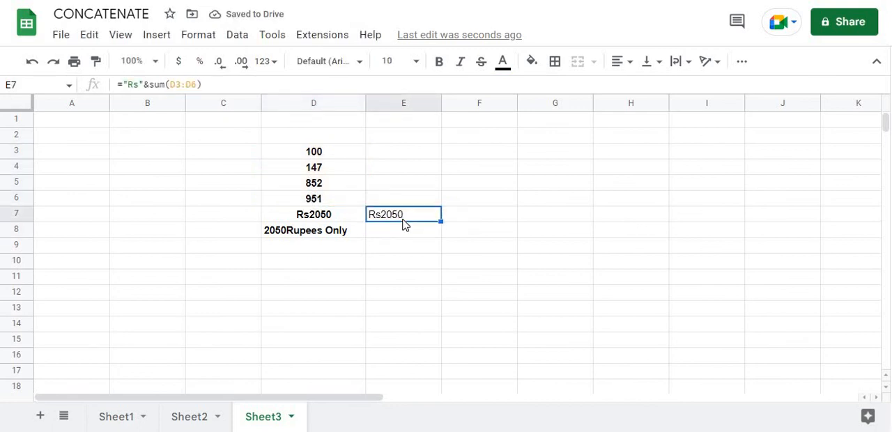
Step: Enter the formula =sum(D3:D6)&"Rupess Only" in E8 to add the text after the column total
{"action": "left_click", "coordinate": [390, 234]}
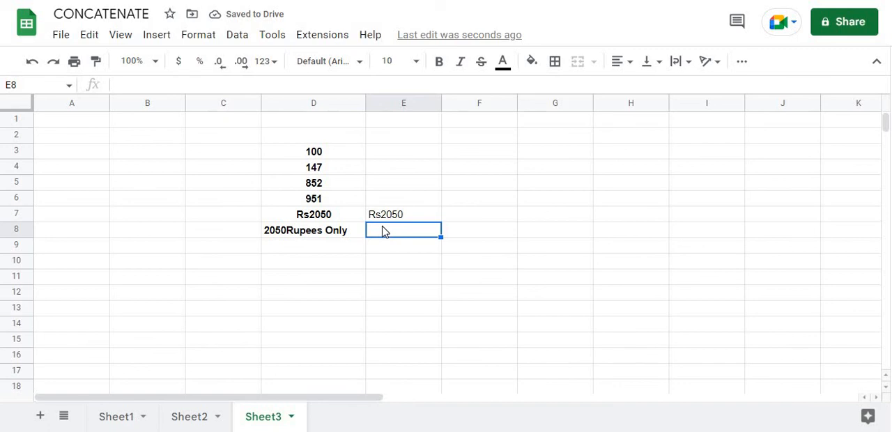
{"action": "type", "text": "=sum"}
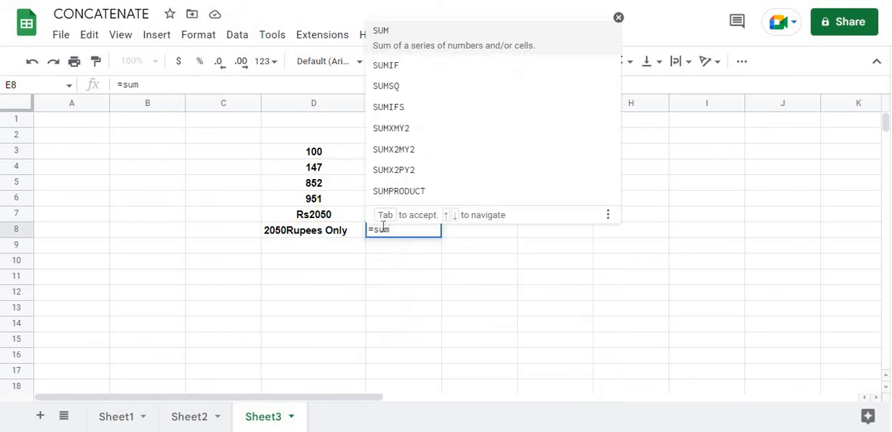
{"action": "type", "text": "("}
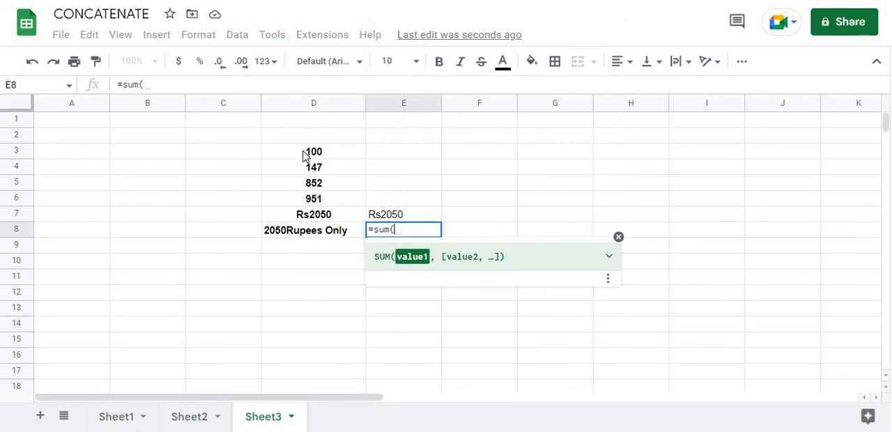
{"action": "left_click_drag", "start_coordinate": [304, 153], "coordinate": [309, 201]}
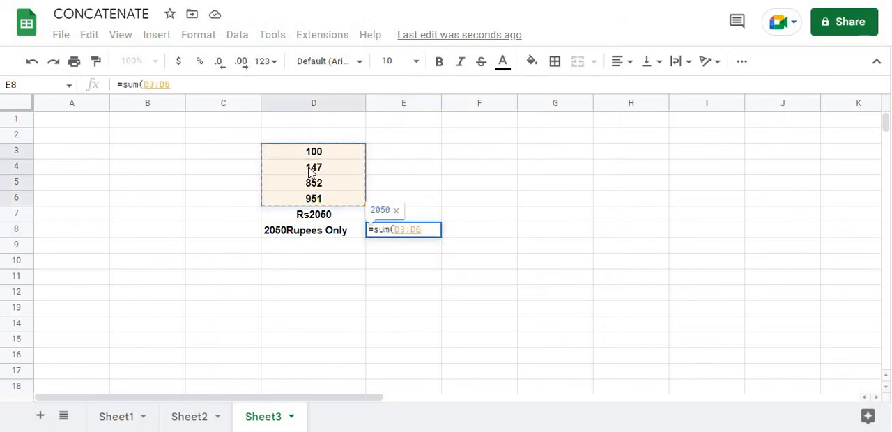
{"action": "type", "text": ")"}
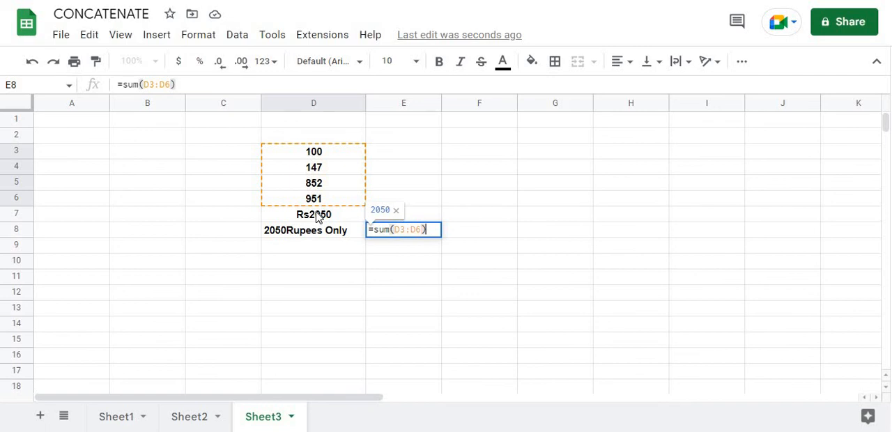
{"action": "type", "text": "&\"Rupess"}
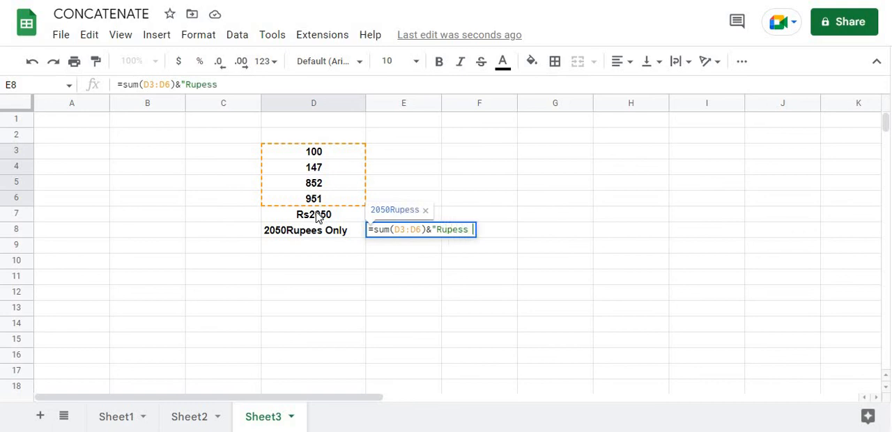
{"action": "type", "text": " Onl"}
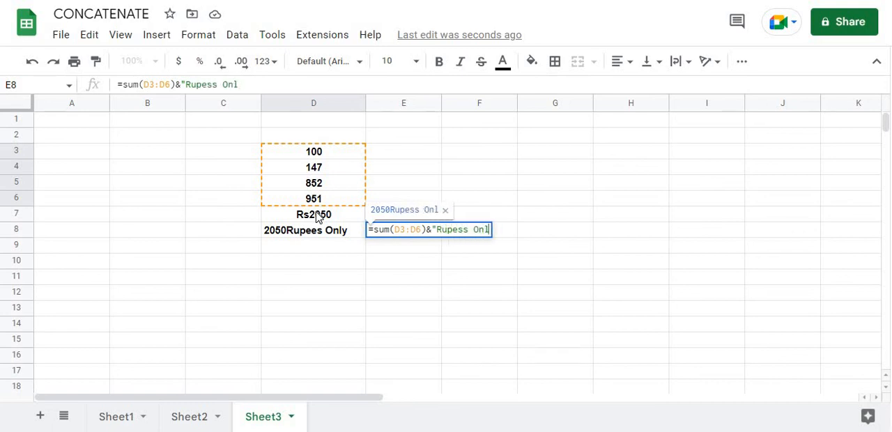
{"action": "type", "text": "y"}
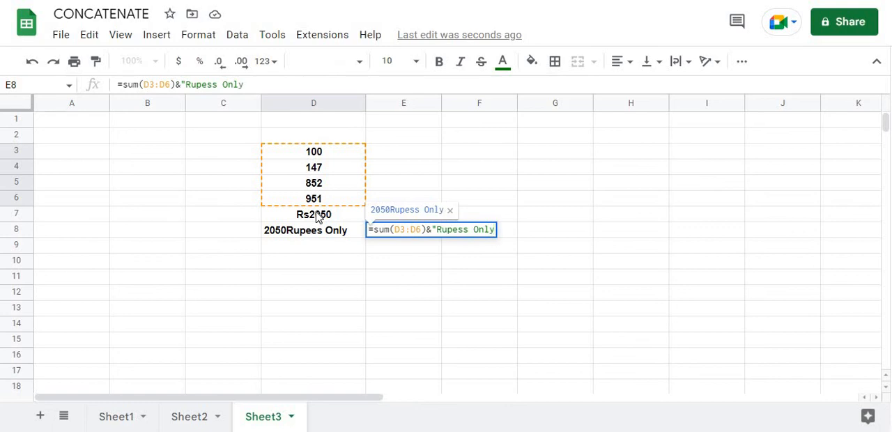
{"action": "type", "text": "\""}
{"action": "key", "text": "Return"}
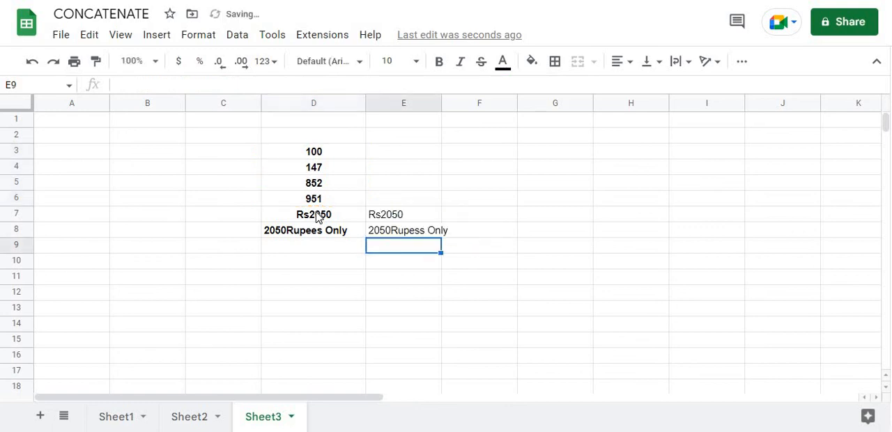